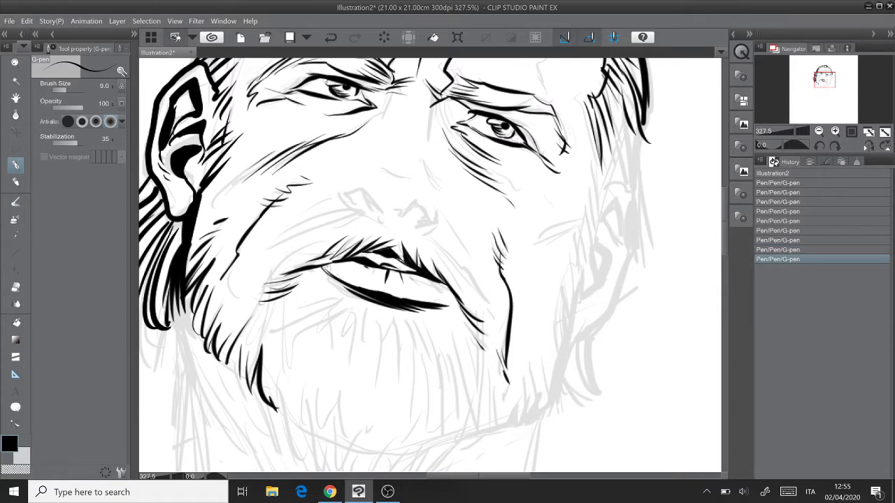
Ink the dark shadow along the lower lip with the G-pen, feathering its edge with short strokes.
mouse_move(325, 268)
left_mouse_down()
mouse_move(364, 287)
mouse_move(457, 308)
mouse_move(442, 302)
left_mouse_up()
left_click_drag(308, 280, 351, 294)
left_click_drag(424, 314, 439, 314)
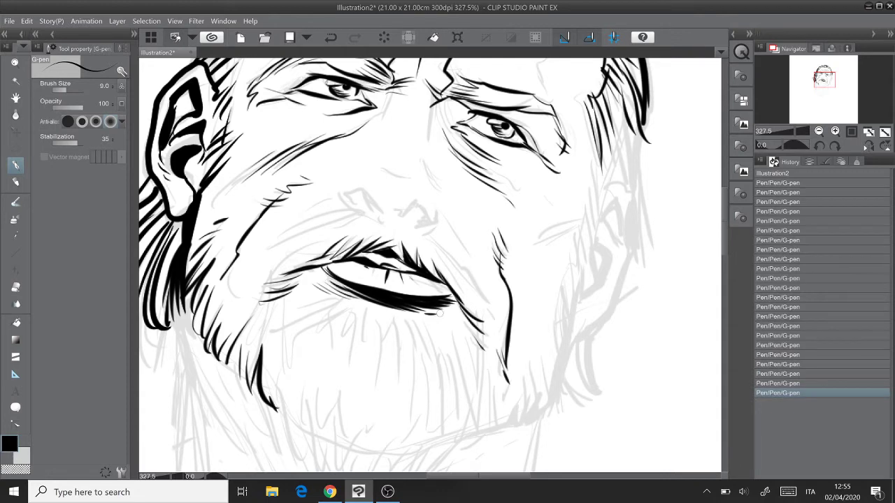
Ink the moustache hairs on the right side of the mouth, continuing them down past the mouth corner.
scroll(440, 313, "up", 2)
mouse_move(470, 232)
left_mouse_down()
mouse_move(375, 184)
mouse_move(413, 213)
left_mouse_up()
left_click_drag(368, 179, 419, 249)
mouse_move(391, 196)
left_mouse_down()
mouse_move(450, 260)
mouse_move(441, 317)
left_mouse_up()
left_click_drag(411, 279, 439, 335)
left_click_drag(412, 300, 430, 350)
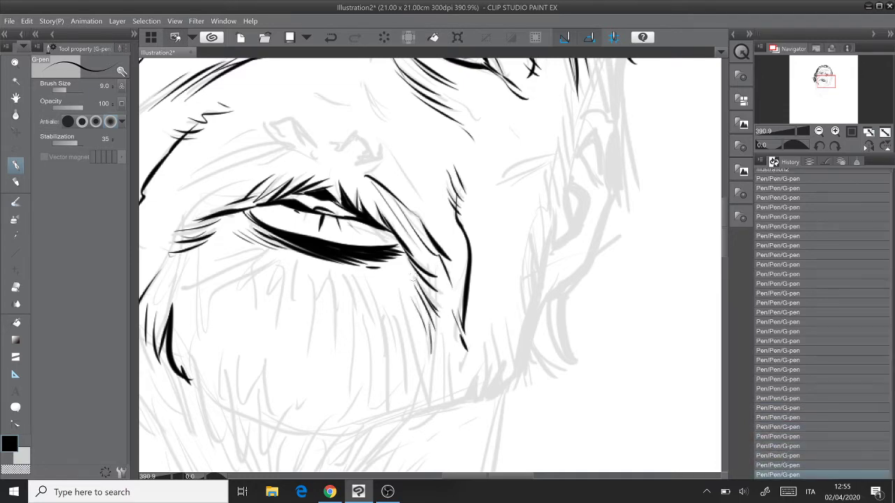
Ink the long moustache hairs on the left side of the mouth, sweeping down from under the nose.
left_click_drag(408, 269, 562, 248)
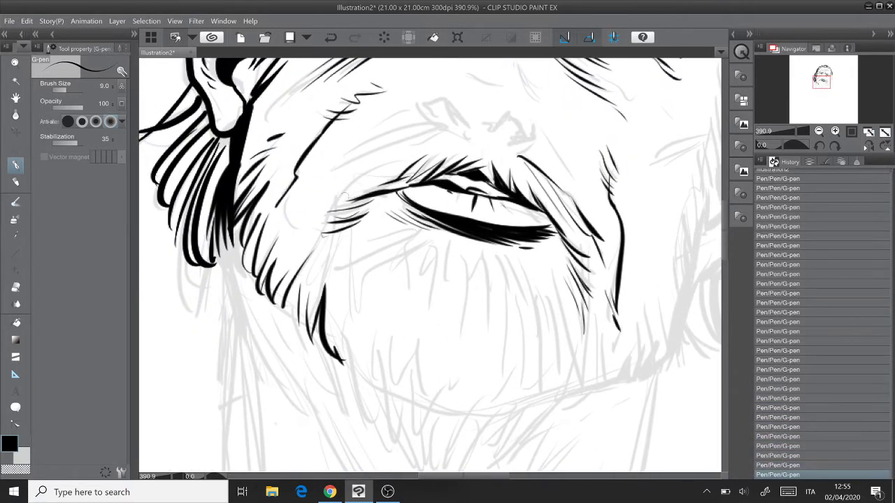
mouse_move(312, 252)
left_mouse_down()
mouse_move(347, 186)
mouse_move(341, 199)
mouse_move(344, 188)
mouse_move(404, 155)
left_mouse_up()
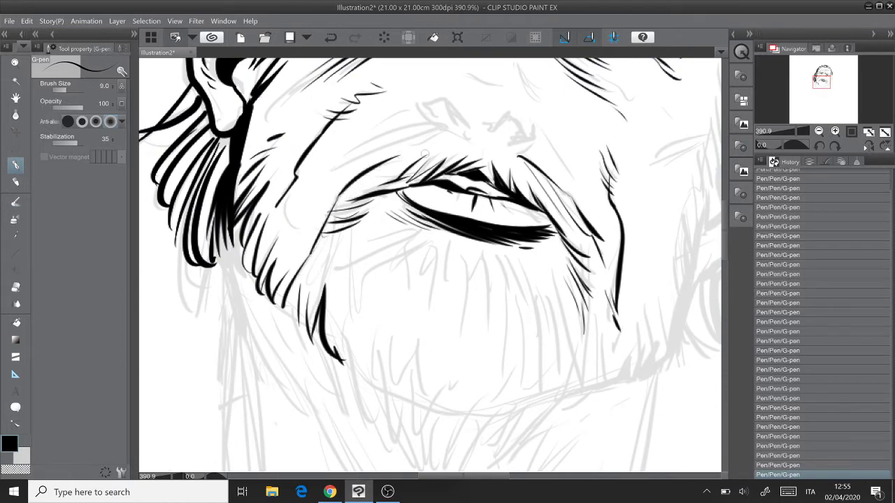
left_click_drag(350, 181, 413, 170)
Ink the beard hairs around the chin, from the left beard edge along the underside of the lower lip to the right.
mouse_move(465, 113)
left_mouse_down()
mouse_move(359, 137)
mouse_move(360, 78)
left_mouse_up()
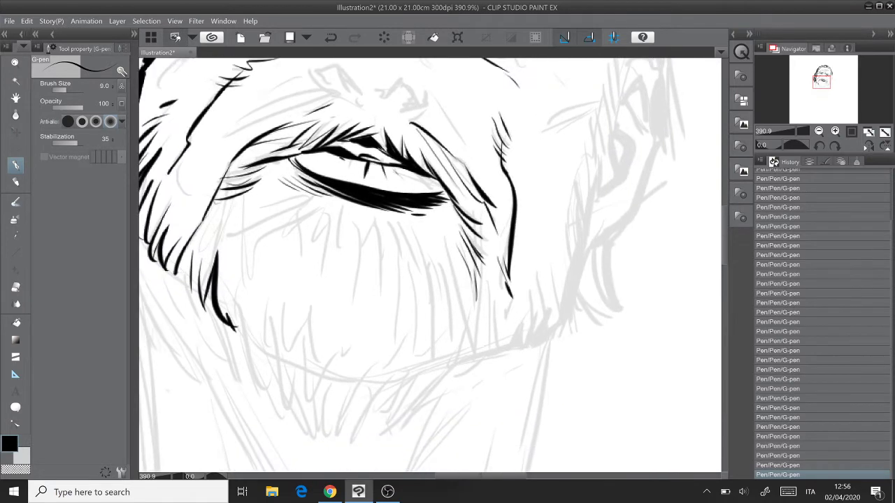
left_click_drag(227, 214, 218, 257)
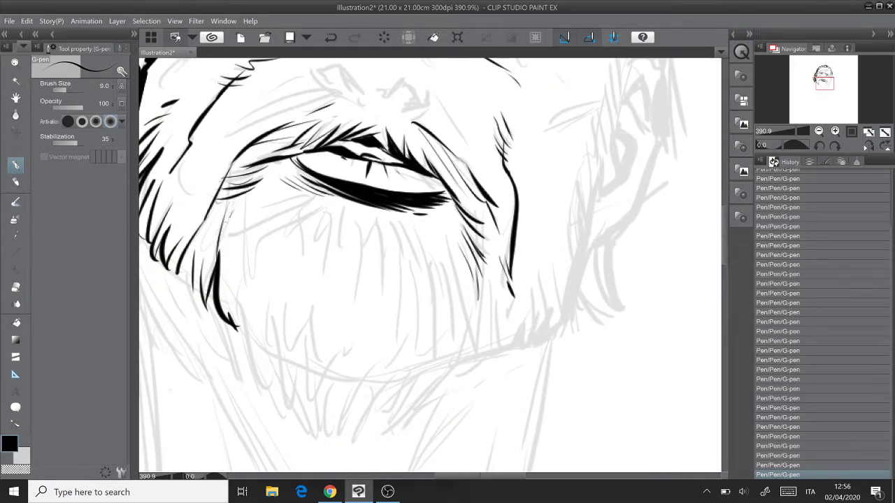
mouse_move(226, 220)
left_mouse_down()
mouse_move(228, 290)
mouse_move(246, 234)
left_mouse_up()
mouse_move(233, 275)
left_mouse_down()
mouse_move(275, 216)
mouse_move(325, 197)
mouse_move(289, 232)
left_mouse_up()
mouse_move(333, 198)
left_mouse_down()
mouse_move(295, 231)
mouse_move(307, 249)
mouse_move(332, 238)
left_mouse_up()
left_click_drag(352, 208, 338, 239)
mouse_move(384, 223)
left_mouse_down()
mouse_move(404, 267)
mouse_move(398, 226)
mouse_move(412, 271)
mouse_move(411, 225)
mouse_move(439, 278)
left_mouse_up()
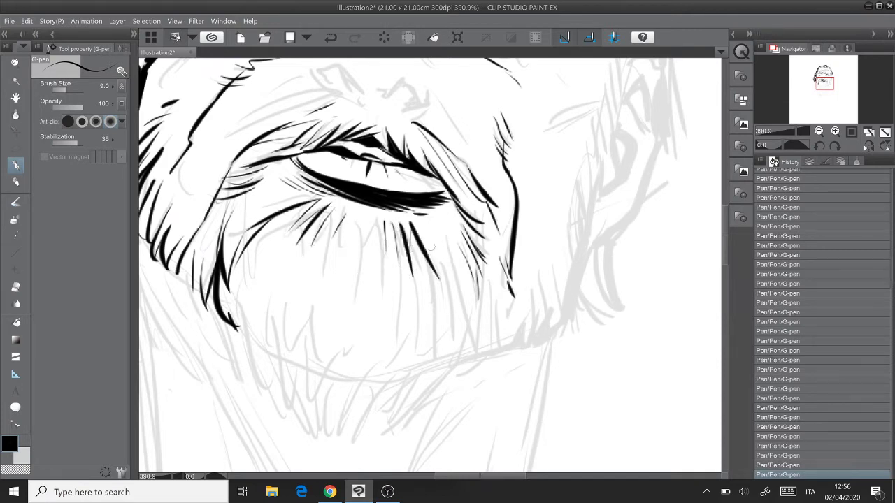
left_click_drag(423, 228, 457, 313)
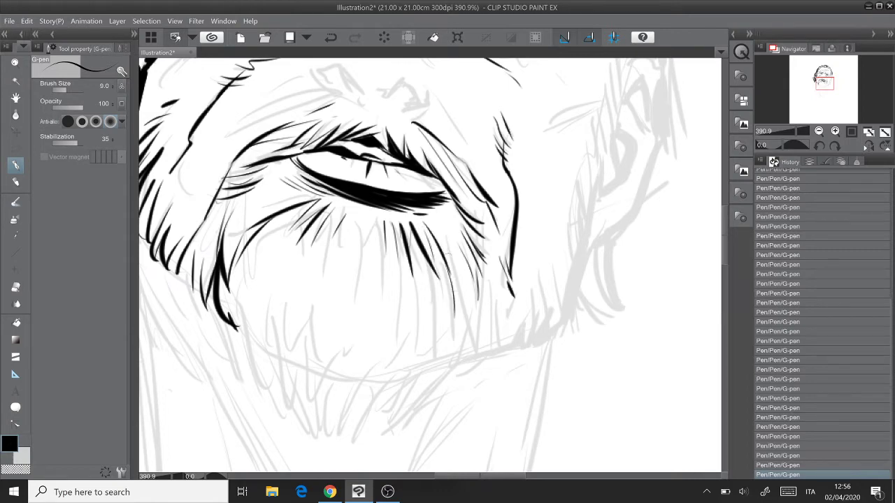
left_click_drag(452, 263, 462, 314)
Ink both nostrils and the curved wings of the nose over the sketch.
scroll(219, 307, "down", 2)
mouse_move(301, 265)
left_mouse_down()
mouse_move(365, 284)
mouse_move(290, 286)
left_mouse_up()
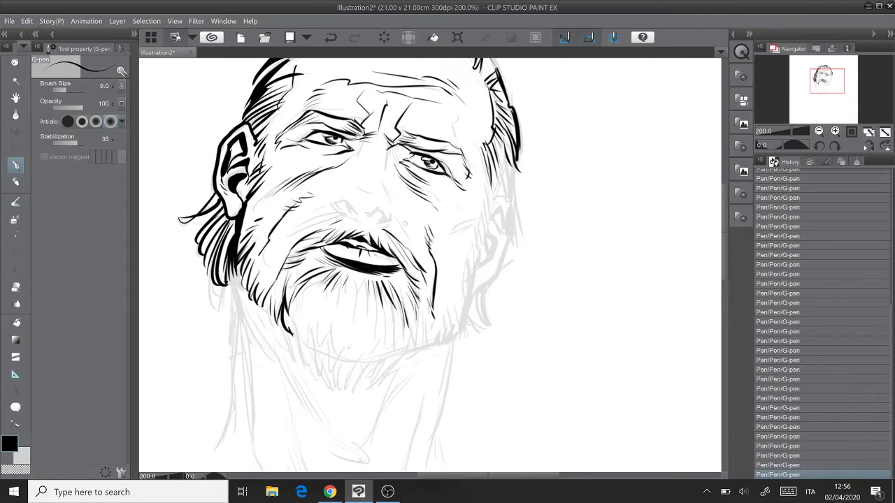
mouse_move(405, 224)
left_mouse_down()
mouse_move(375, 228)
mouse_move(369, 250)
left_mouse_up()
scroll(218, 293, "up", 3)
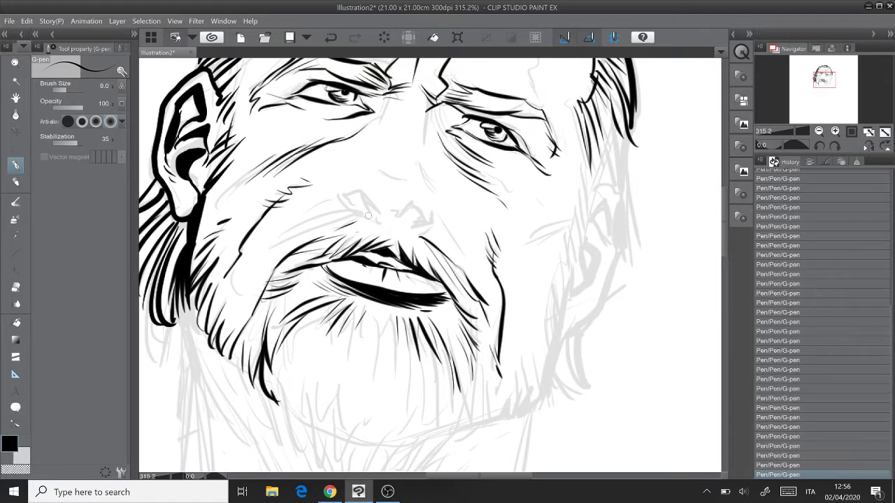
mouse_move(361, 212)
left_mouse_down()
mouse_move(373, 204)
mouse_move(383, 221)
mouse_move(417, 213)
mouse_move(424, 226)
left_mouse_up()
left_click_drag(352, 211, 365, 189)
mouse_move(414, 232)
left_mouse_down()
mouse_move(429, 231)
mouse_move(433, 202)
left_mouse_up()
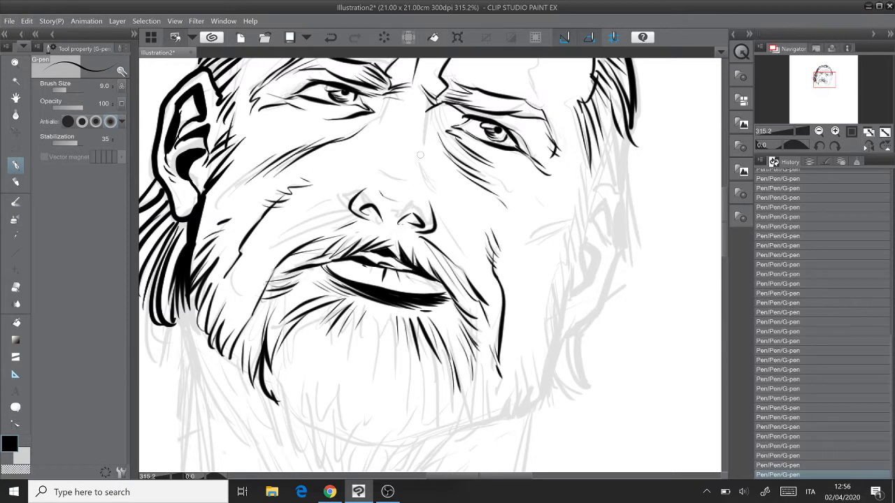
Ink the folds running from the nose wings into the upper edge of the moustache.
left_click_drag(420, 154, 368, 144)
mouse_move(380, 204)
left_mouse_down()
mouse_move(417, 253)
mouse_move(445, 198)
mouse_move(514, 198)
left_mouse_up()
mouse_move(412, 160)
left_mouse_down()
mouse_move(360, 186)
mouse_move(342, 210)
left_mouse_up()
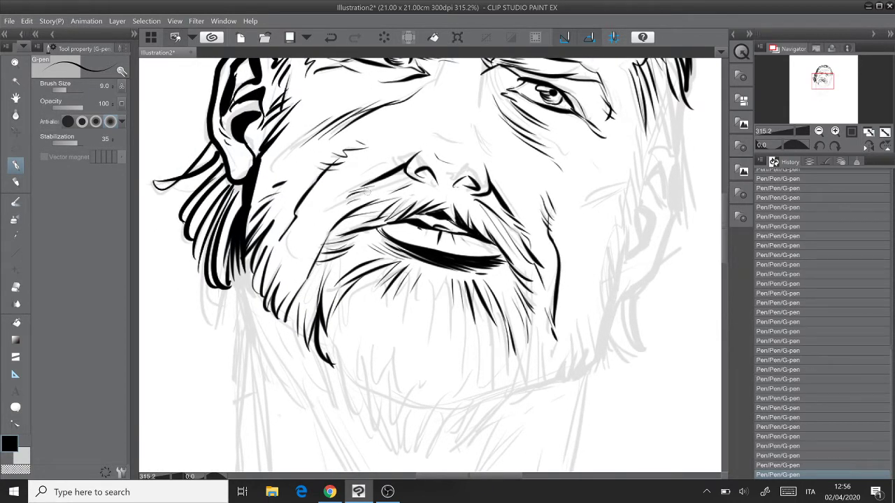
scroll(280, 255, "down", 3)
left_click_drag(406, 226, 375, 241)
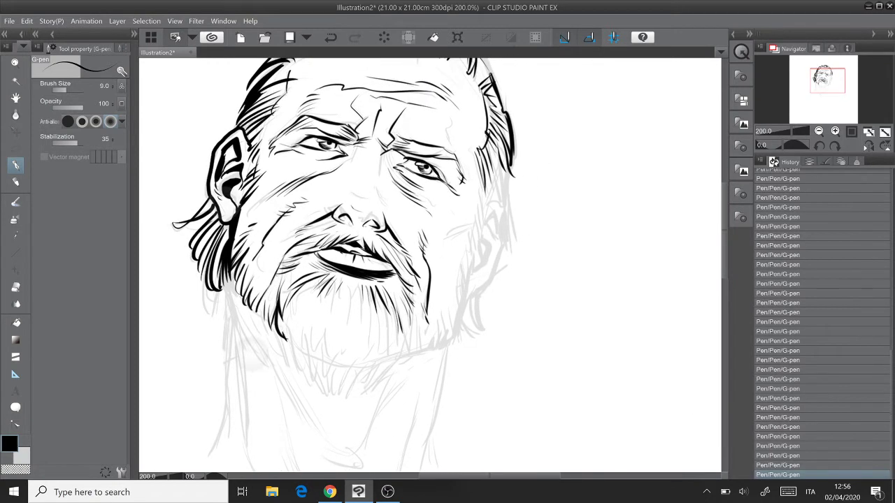
Add finer hairs to the moustache and around the lower lip to make the beard denser.
scroll(217, 270, "up", 3)
scroll(218, 277, "up", 1)
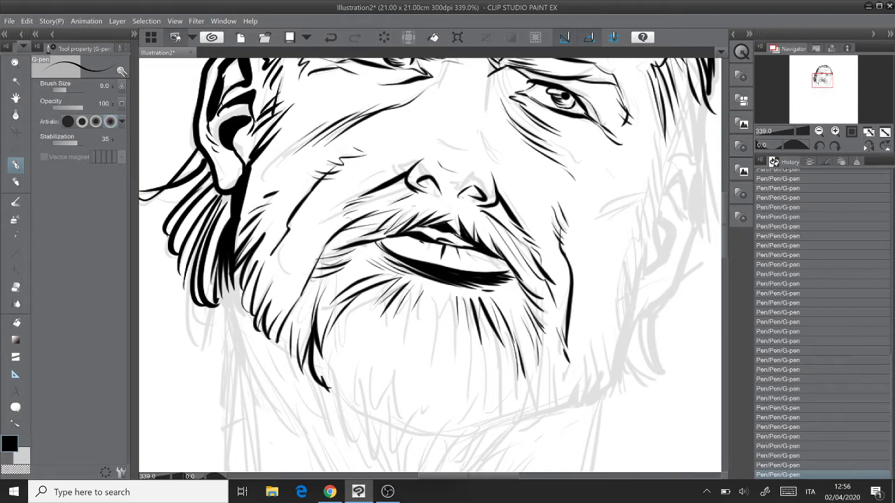
left_click_drag(353, 214, 412, 191)
left_click_drag(714, 192, 640, 181)
left_click_drag(411, 195, 434, 214)
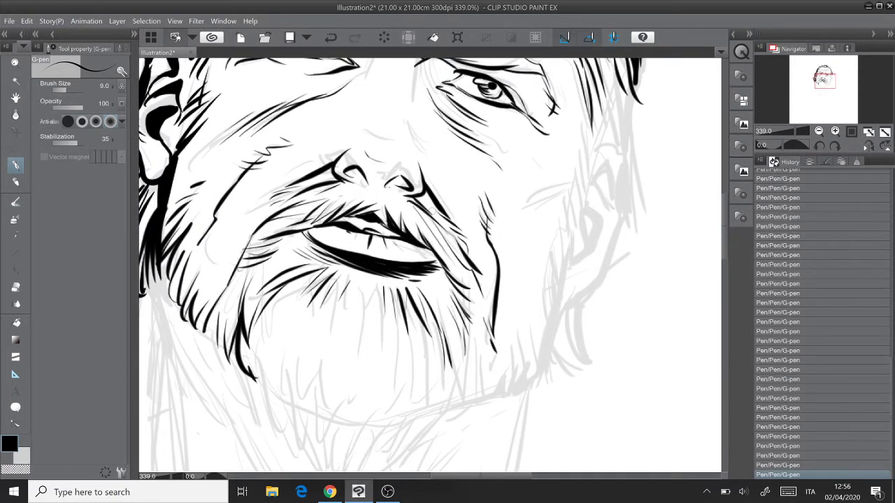
left_click_drag(297, 235, 316, 245)
left_click_drag(699, 249, 676, 244)
mouse_move(355, 253)
left_mouse_down()
mouse_move(401, 247)
mouse_move(413, 256)
mouse_move(392, 256)
mouse_move(420, 253)
mouse_move(422, 266)
left_mouse_up()
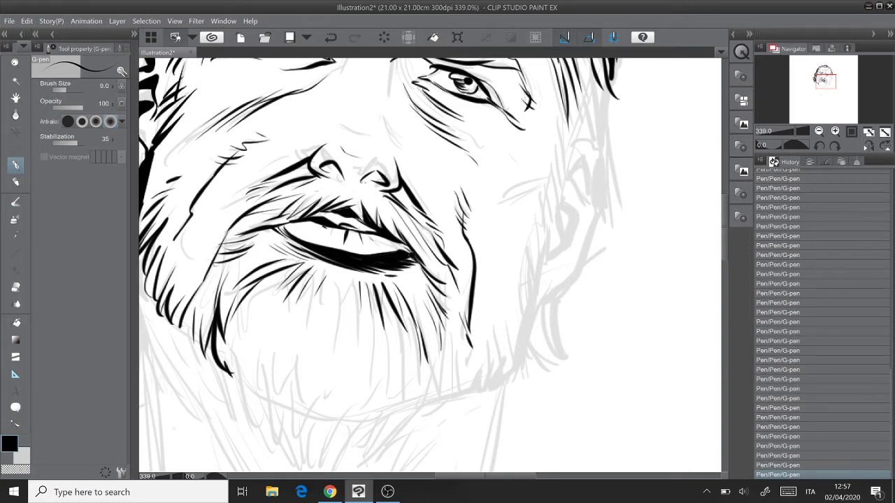
Ink pointed beard tips along the jawline on the right side of the chin.
scroll(430, 266, "down", 3)
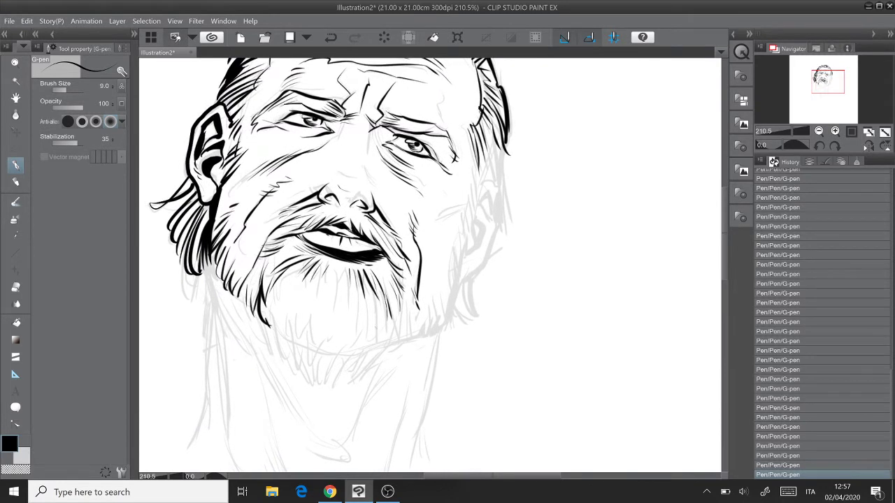
mouse_move(385, 331)
left_mouse_down()
mouse_move(376, 348)
mouse_move(386, 346)
left_mouse_up()
mouse_move(400, 308)
left_mouse_down()
mouse_move(395, 341)
mouse_move(400, 334)
left_mouse_up()
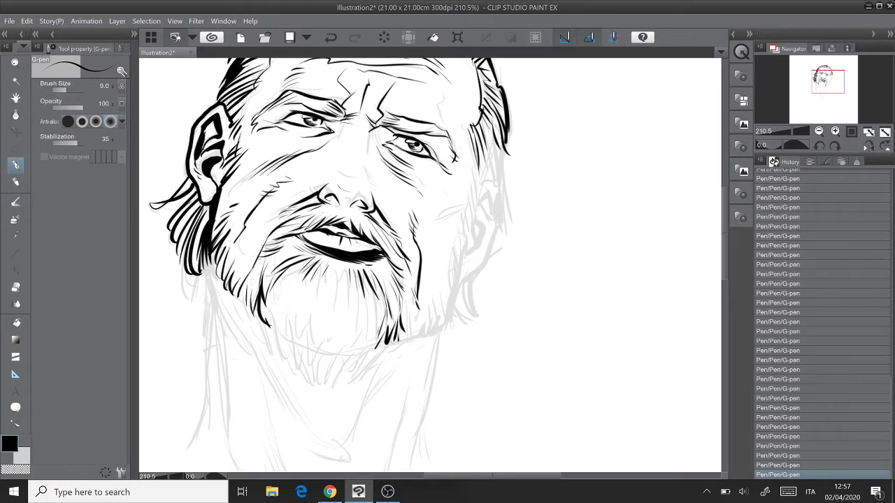
mouse_move(264, 326)
left_mouse_down()
mouse_move(296, 362)
mouse_move(288, 355)
left_mouse_up()
mouse_move(286, 352)
left_mouse_down()
mouse_move(303, 363)
mouse_move(291, 369)
mouse_move(309, 377)
left_mouse_up()
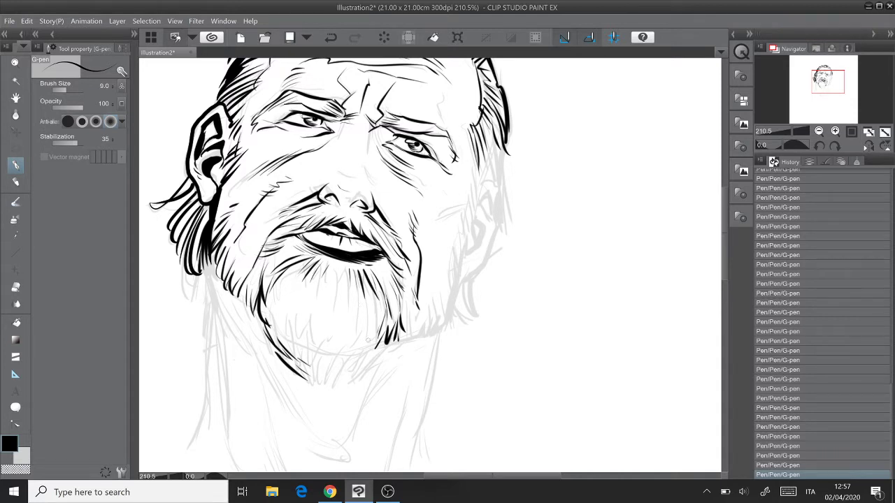
key("ctrl+z")
key("ctrl+z")
key("ctrl+z")
key("ctrl+z")
key("ctrl+z")
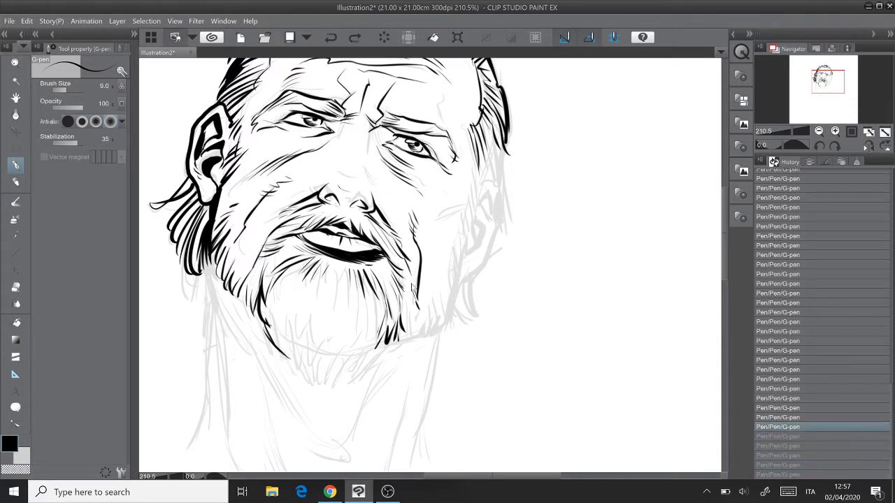
key("ctrl+z")
key("ctrl+z")
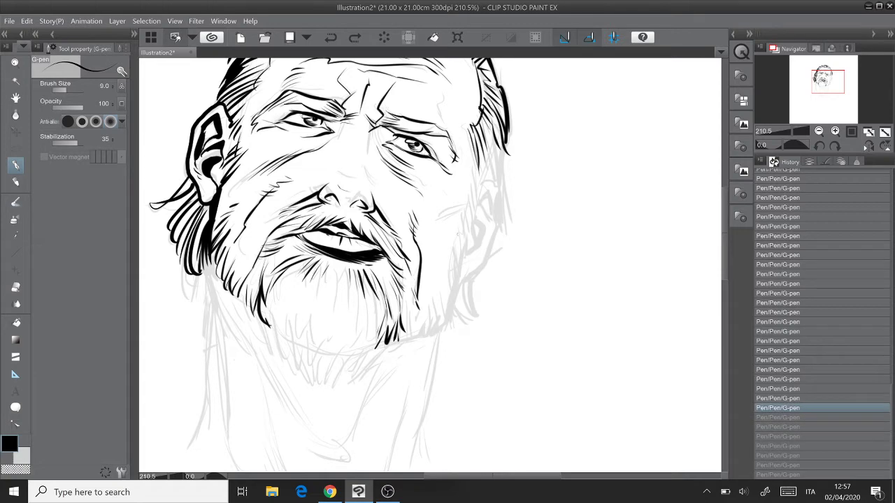
Ink the right sideburn and the outer beard hairs running down the cheek to the jaw.
scroll(430, 266, "up", 3)
left_click_drag(485, 230, 310, 266)
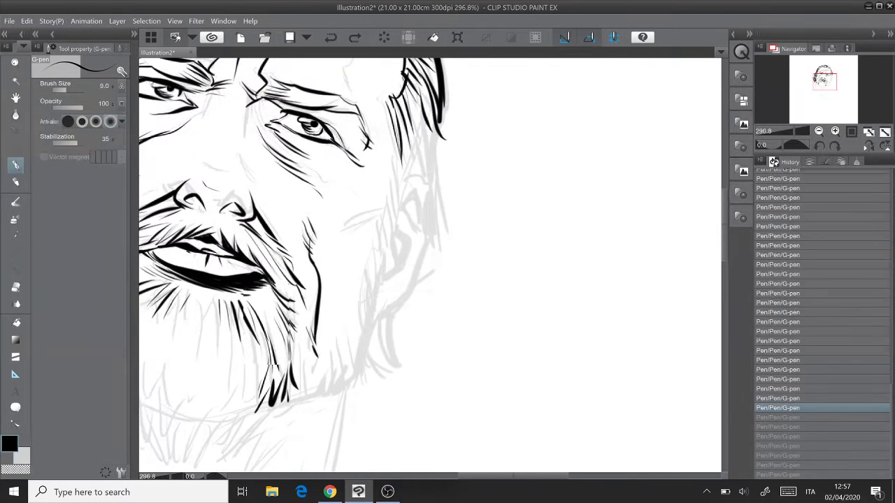
left_click_drag(392, 158, 396, 214)
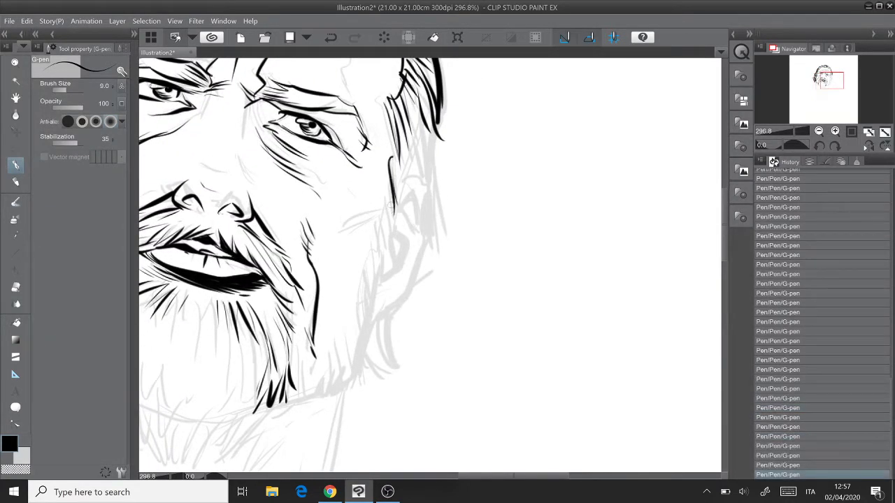
mouse_move(387, 184)
left_mouse_down()
mouse_move(392, 236)
mouse_move(369, 270)
mouse_move(369, 297)
left_mouse_up()
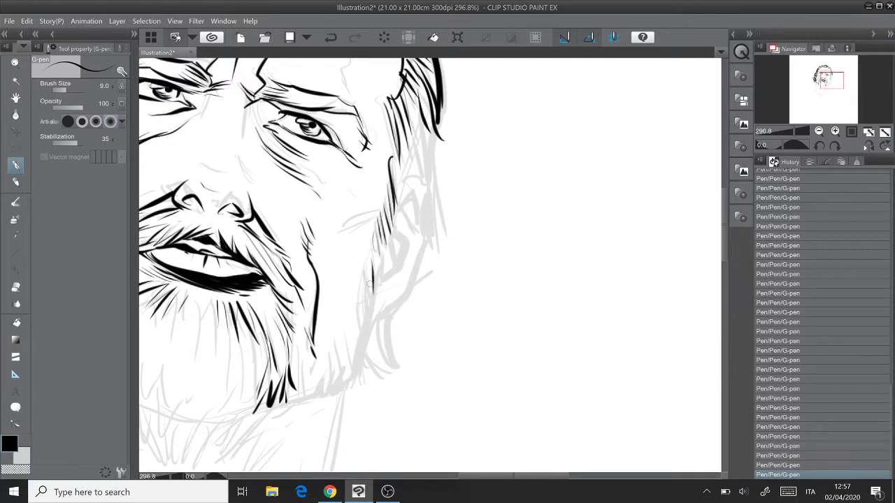
mouse_move(358, 263)
left_mouse_down()
mouse_move(370, 315)
mouse_move(362, 339)
left_mouse_up()
left_click_drag(365, 301, 439, 219)
mouse_move(420, 291)
left_mouse_down()
mouse_move(416, 232)
mouse_move(426, 292)
mouse_move(414, 301)
left_mouse_up()
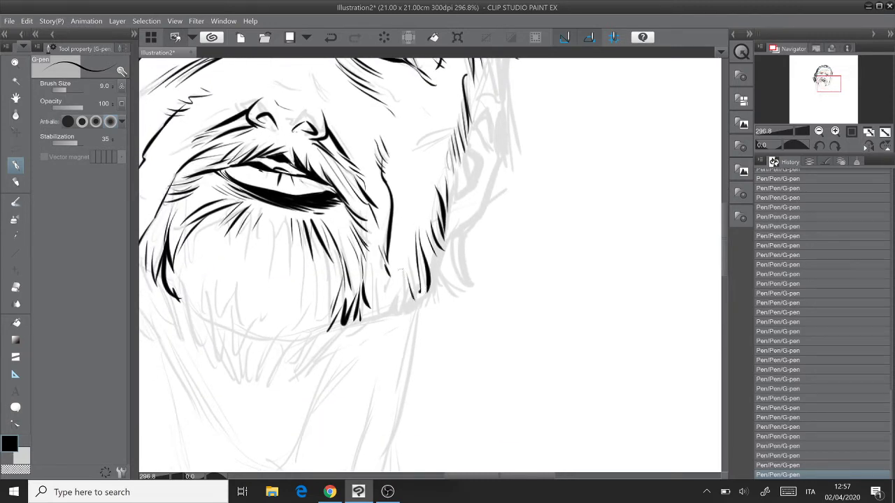
Ink dense, pointed beard tufts around the right corner of the jaw.
left_click_drag(402, 272, 405, 318)
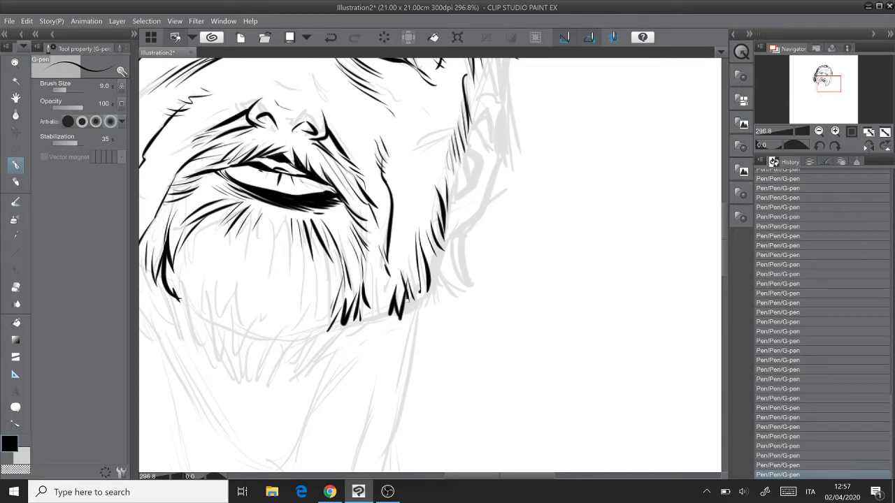
mouse_move(421, 283)
left_mouse_down()
mouse_move(411, 319)
mouse_move(419, 312)
left_mouse_up()
left_click_drag(433, 260, 428, 301)
mouse_move(435, 247)
left_mouse_down()
mouse_move(429, 279)
mouse_move(438, 288)
mouse_move(438, 268)
left_mouse_up()
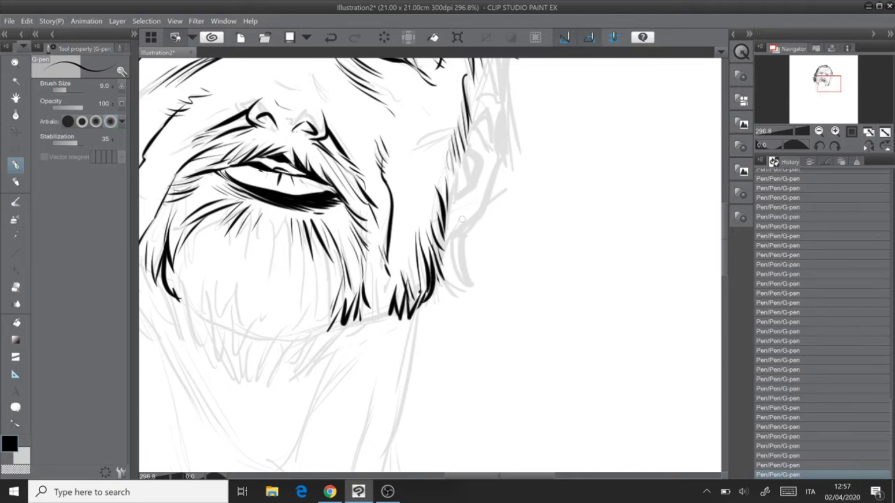
Ink the outline and inner shadows of the right ear.
scroll(461, 219, "down", 1)
scroll(462, 219, "down", 1)
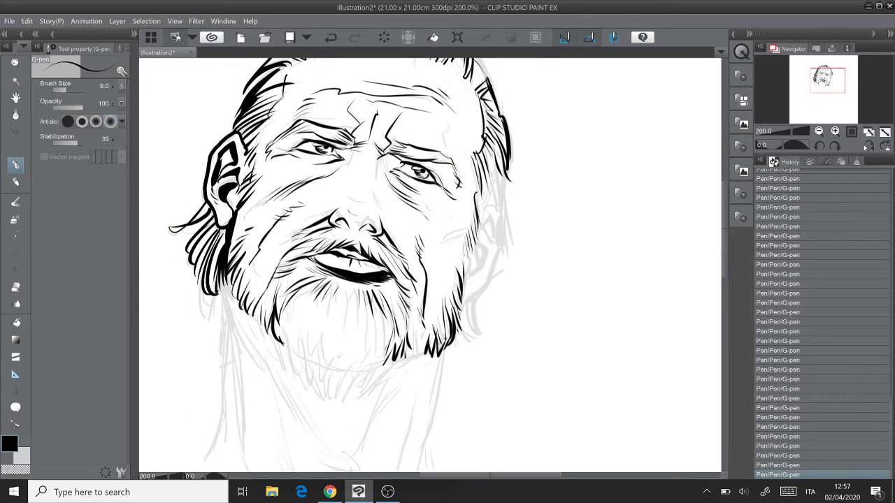
scroll(525, 195, "up", 1)
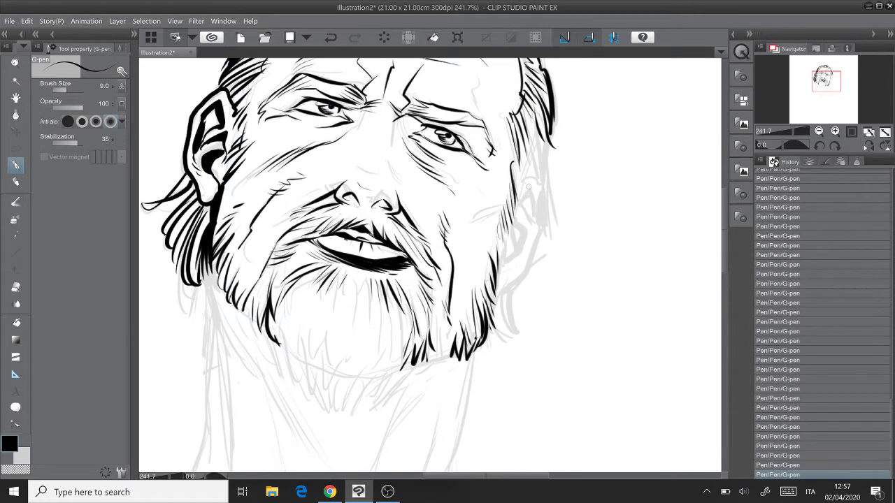
mouse_move(520, 189)
left_mouse_down()
mouse_move(542, 183)
mouse_move(547, 203)
mouse_move(535, 243)
mouse_move(495, 283)
mouse_move(514, 247)
mouse_move(509, 233)
mouse_move(522, 242)
mouse_move(518, 252)
mouse_move(513, 233)
left_mouse_up()
mouse_move(532, 194)
left_mouse_down()
mouse_move(530, 248)
mouse_move(517, 238)
left_mouse_up()
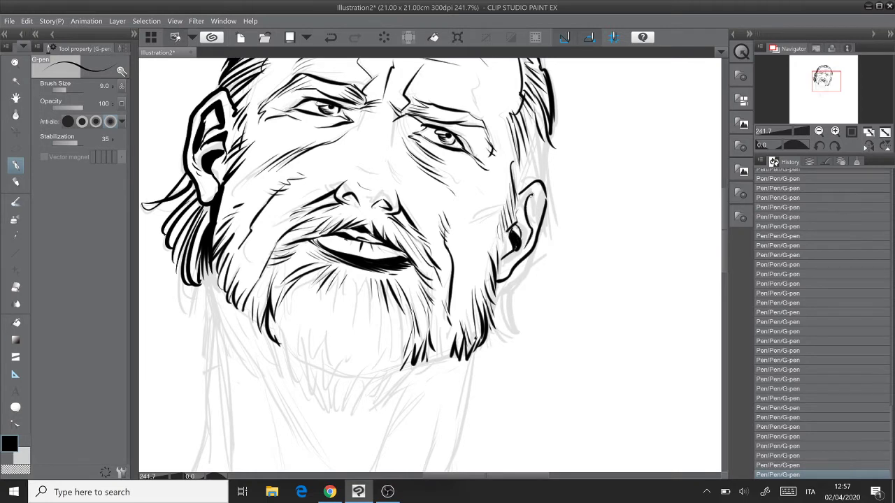
left_click_drag(532, 193, 535, 239)
Ink the hair locks hanging behind the jaw below the right ear.
left_click_drag(434, 280, 401, 212)
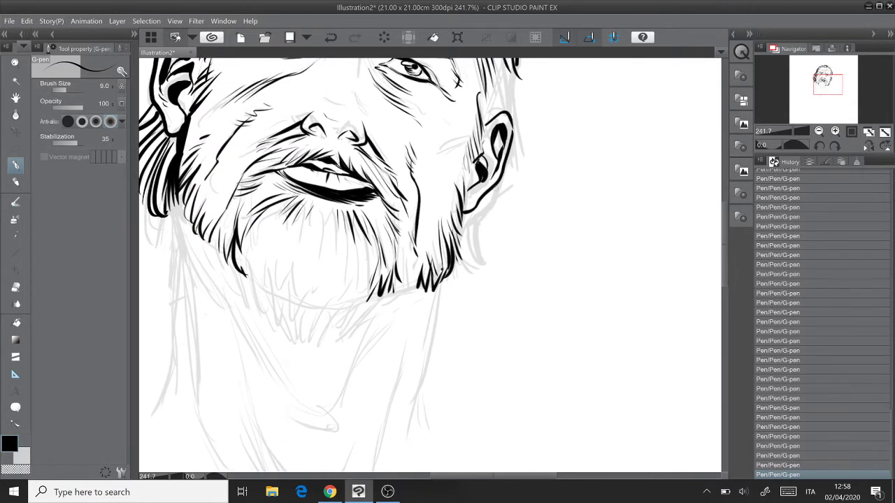
mouse_move(488, 194)
left_mouse_down()
mouse_move(478, 255)
mouse_move(486, 265)
left_mouse_up()
mouse_move(470, 222)
left_mouse_down()
mouse_move(481, 262)
mouse_move(491, 262)
mouse_move(463, 241)
mouse_move(463, 265)
mouse_move(481, 272)
mouse_move(441, 281)
left_mouse_up()
left_click_drag(428, 241, 433, 291)
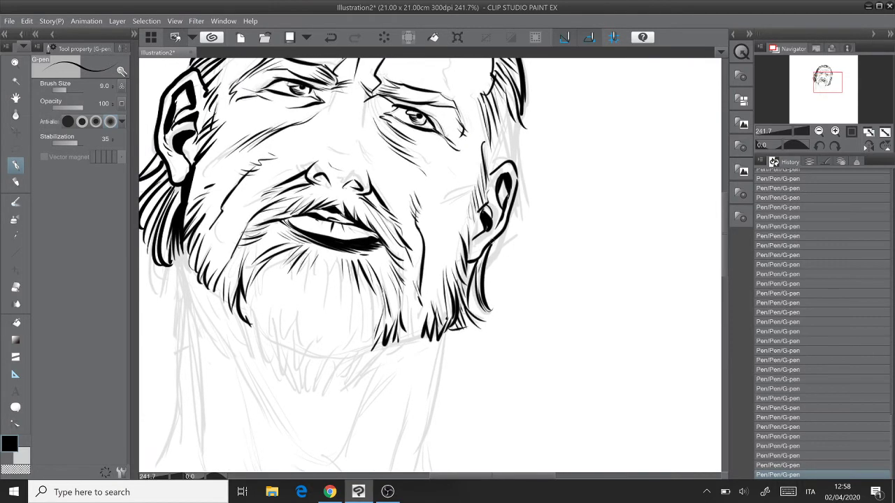
left_click_drag(497, 242, 491, 271)
key("ctrl+z")
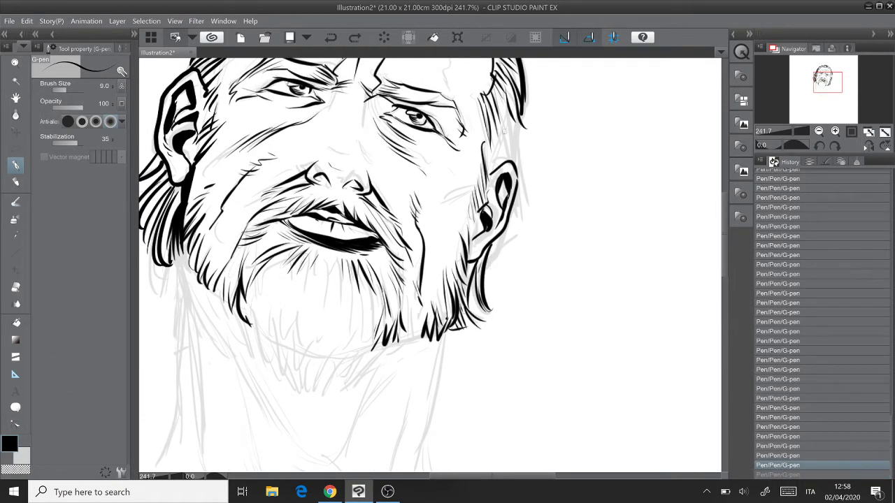
Ink the hair strands above and behind the right ear.
left_click_drag(495, 93, 512, 156)
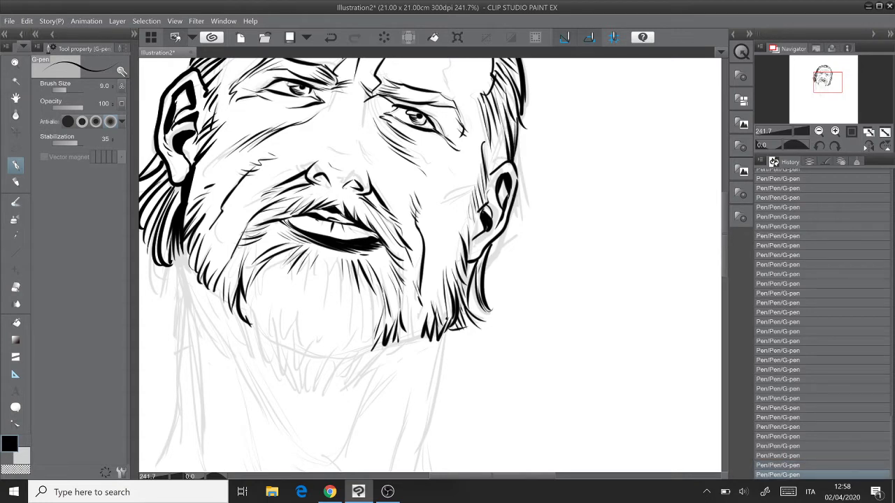
left_click_drag(516, 196, 521, 231)
scroll(428, 207, "down", 4)
scroll(300, 238, "up", 5)
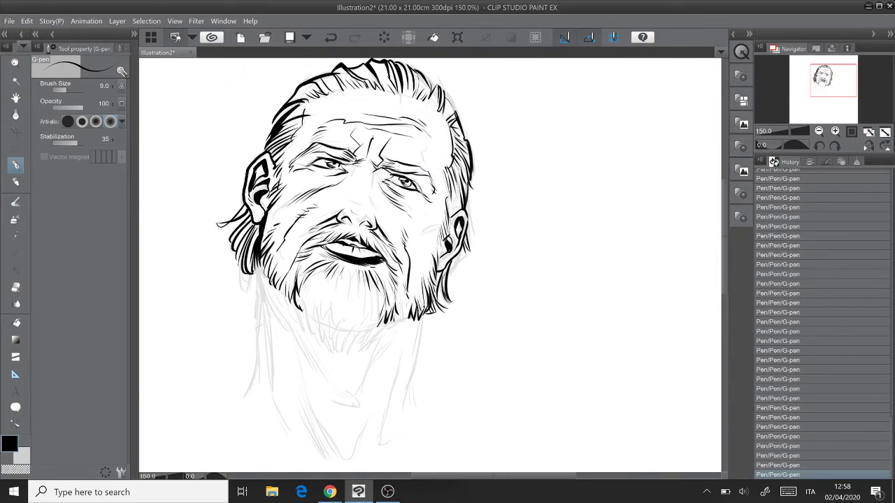
Ink the contour of the temple along the right side of the forehead.
left_click_drag(517, 195, 349, 351)
left_click_drag(464, 131, 484, 168)
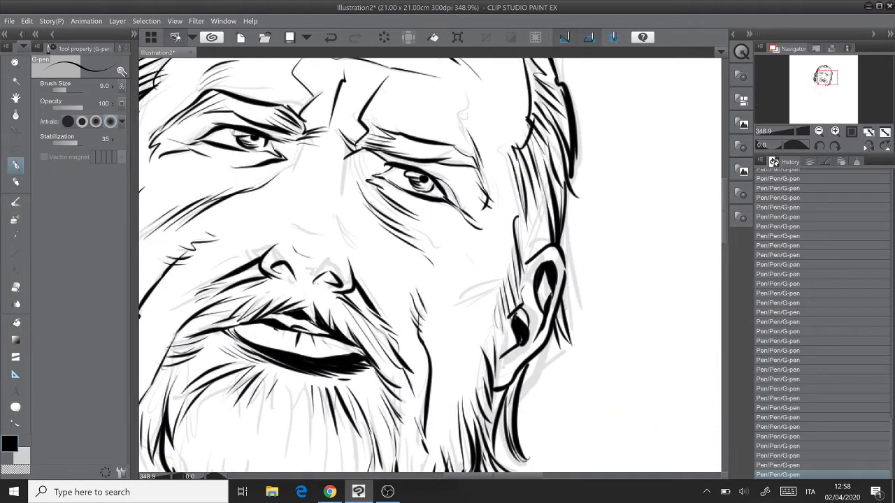
mouse_move(462, 114)
left_mouse_down()
mouse_move(487, 165)
mouse_move(487, 153)
left_mouse_up()
mouse_move(470, 116)
left_mouse_down()
mouse_move(483, 97)
mouse_move(474, 71)
left_mouse_up()
Ink the two lines along the sides of the nose bridge, running down from the brow.
scroll(230, 289, "down", 4)
left_click_drag(336, 307, 301, 335)
scroll(222, 279, "up", 4)
mouse_move(369, 109)
left_mouse_down()
mouse_move(364, 162)
mouse_move(378, 212)
left_mouse_up()
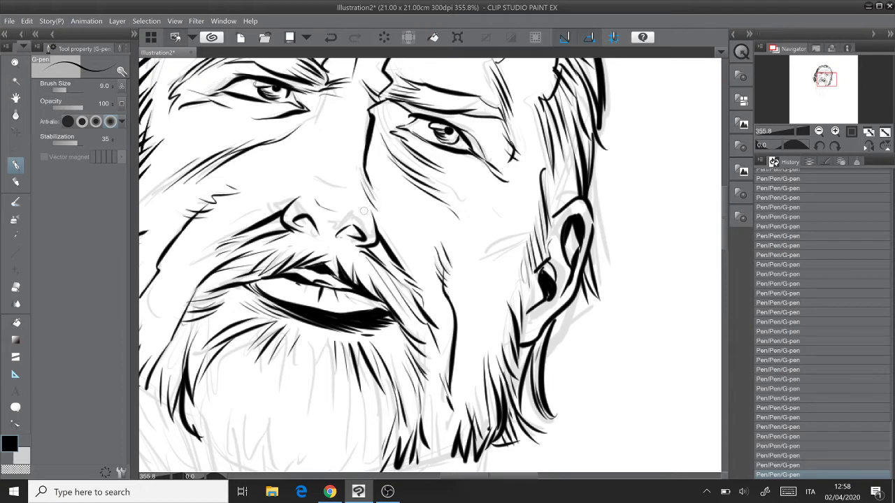
left_click_drag(329, 98, 322, 141)
scroll(230, 273, "down", 5)
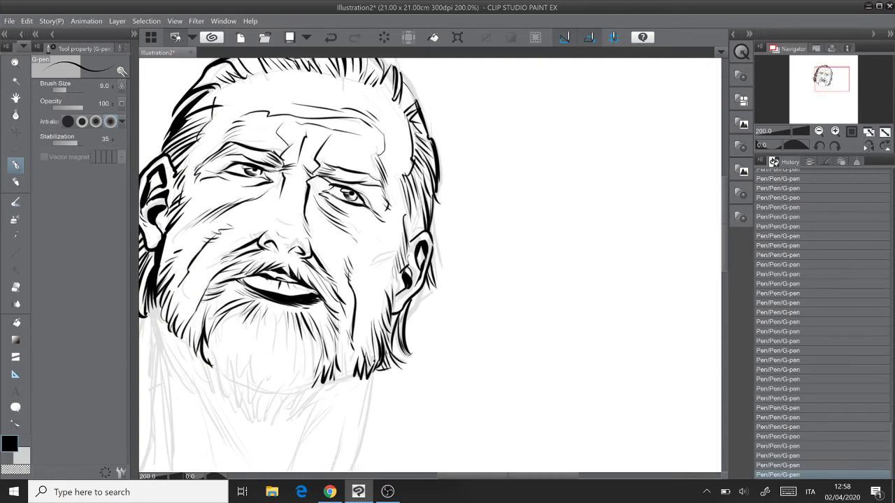
Ink pointed beard tufts along the lower edge of the chin.
left_click_drag(229, 273, 290, 210)
left_click_drag(300, 280, 308, 198)
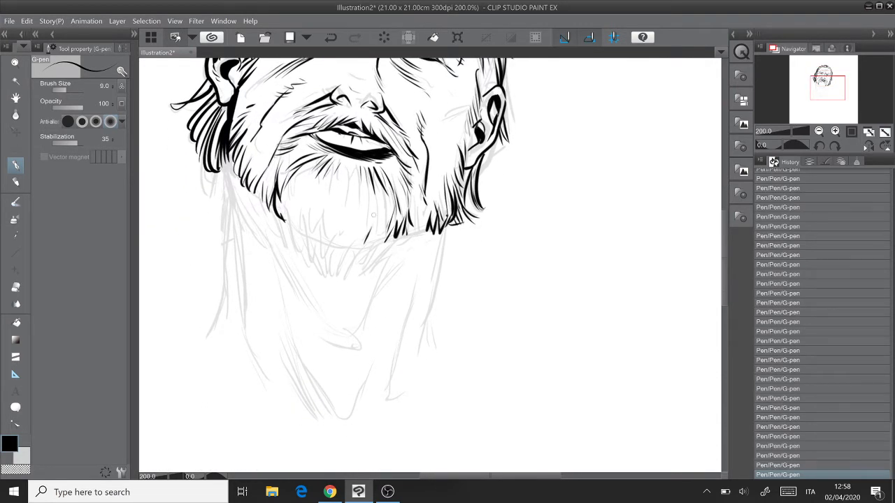
mouse_move(373, 217)
left_mouse_down()
mouse_move(379, 252)
mouse_move(384, 237)
left_mouse_up()
mouse_move(288, 203)
left_mouse_down()
mouse_move(289, 227)
mouse_move(298, 233)
mouse_move(303, 207)
mouse_move(298, 224)
mouse_move(312, 210)
mouse_move(309, 245)
left_mouse_up()
left_click_drag(310, 216, 314, 246)
mouse_move(326, 214)
left_mouse_down()
mouse_move(331, 249)
mouse_move(342, 237)
left_mouse_up()
left_click_drag(354, 249, 361, 207)
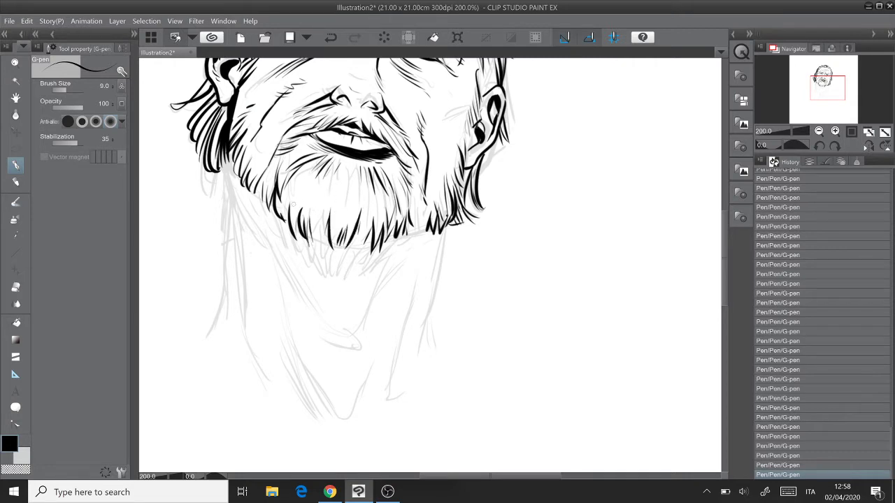
Add finer hair strokes inside the chin beard to fill the gaps between the tufts.
left_click_drag(294, 183, 305, 207)
left_click_drag(312, 189, 311, 220)
scroll(207, 315, "down", 5)
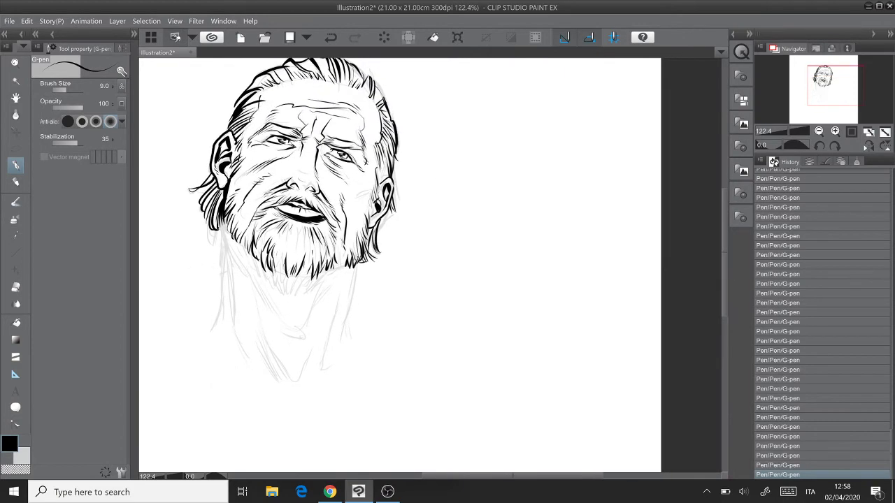
scroll(185, 317, "up", 5)
left_click_drag(322, 228, 342, 243)
left_click_drag(301, 186, 302, 213)
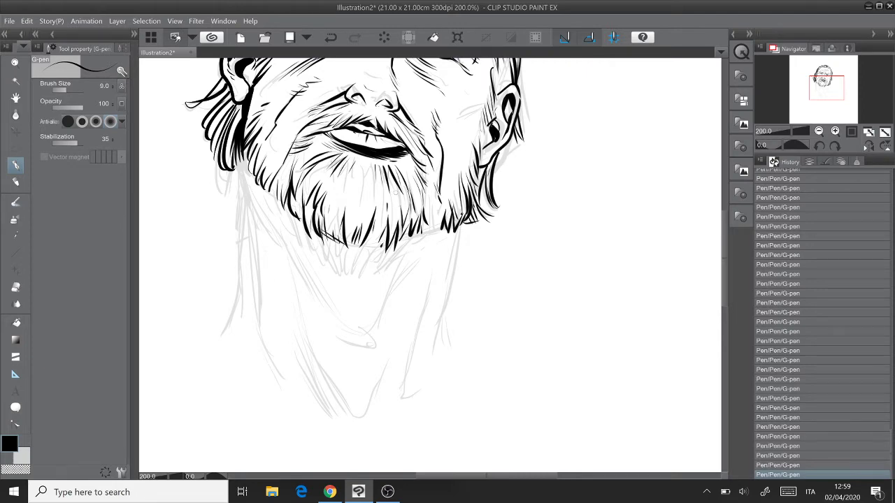
scroll(364, 209, "down", 3)
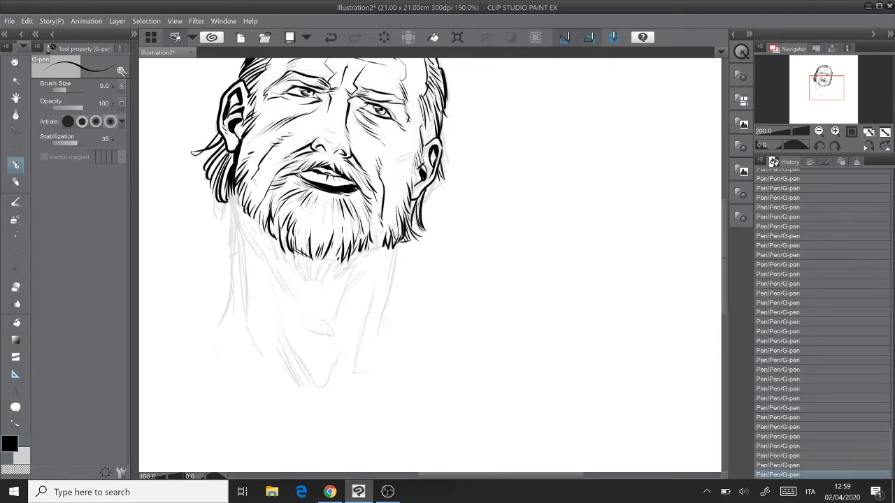
Ink the left outline of the neck and the tapered muscle lines running down beside it.
scroll(363, 210, "up", 3)
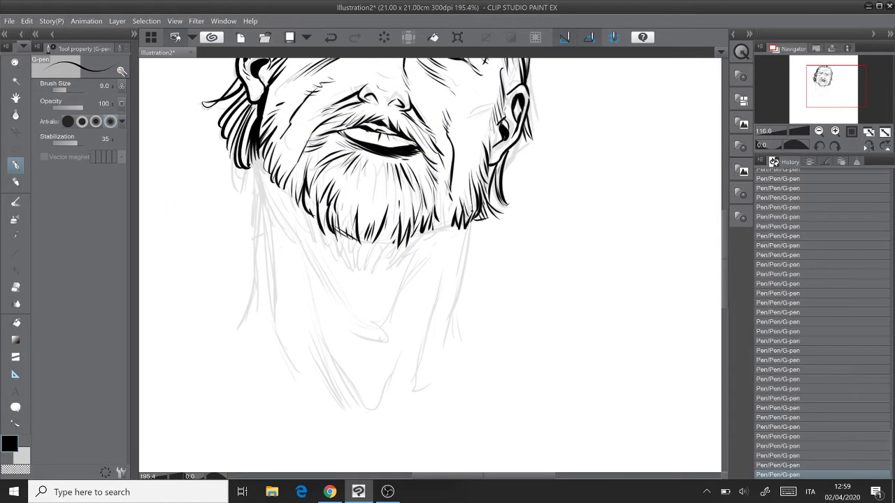
left_click_drag(261, 160, 248, 297)
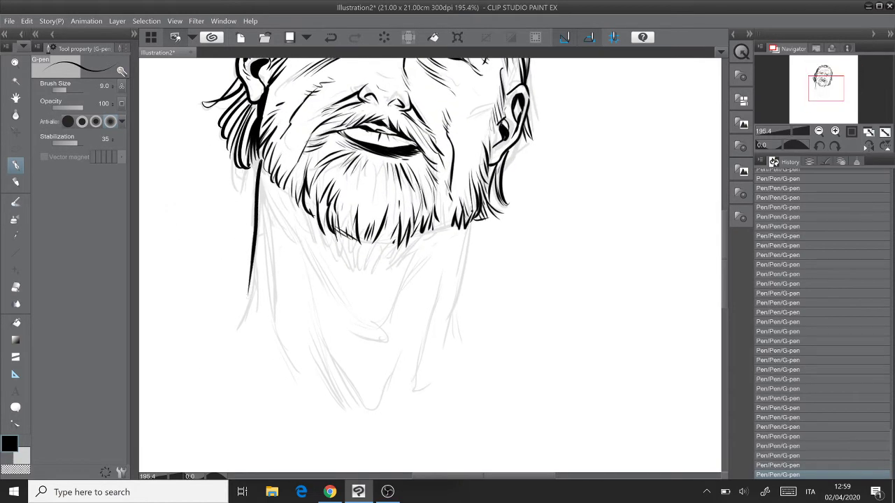
mouse_move(261, 164)
left_mouse_down()
mouse_move(265, 142)
mouse_move(257, 161)
mouse_move(270, 178)
mouse_move(258, 225)
left_mouse_up()
left_click_drag(263, 176, 270, 272)
left_click_drag(264, 202, 281, 305)
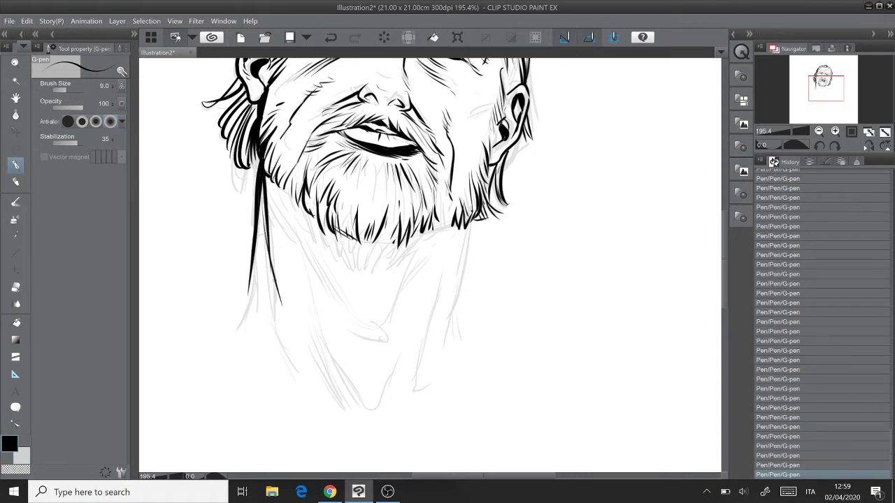
left_click_drag(266, 260, 284, 317)
left_click_drag(269, 282, 289, 340)
Ink the dark shadow under the chin, the throat folds and the long tendon line on the neck's right side.
scroll(216, 315, "down", 4)
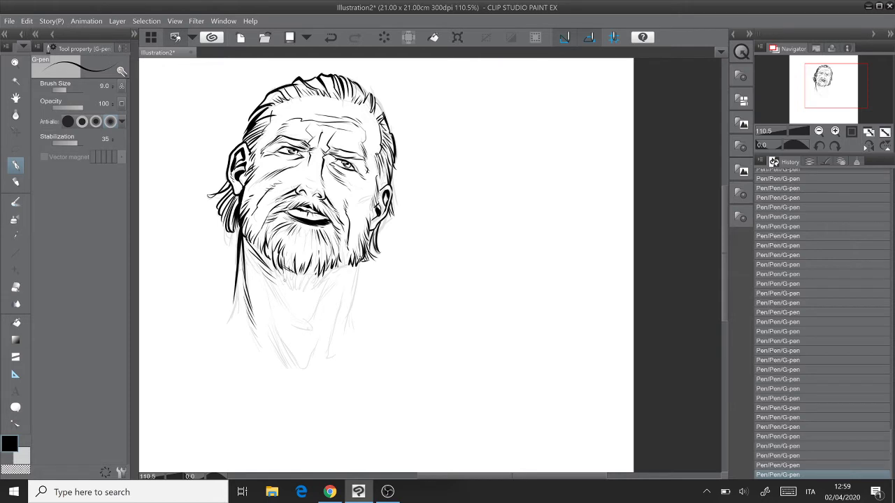
mouse_move(276, 272)
left_mouse_down()
mouse_move(295, 285)
mouse_move(302, 277)
left_mouse_up()
mouse_move(265, 275)
left_mouse_down()
mouse_move(302, 327)
mouse_move(349, 265)
left_mouse_up()
left_click_drag(321, 297, 341, 276)
mouse_move(323, 300)
left_mouse_down()
mouse_move(343, 281)
mouse_move(330, 354)
left_mouse_up()
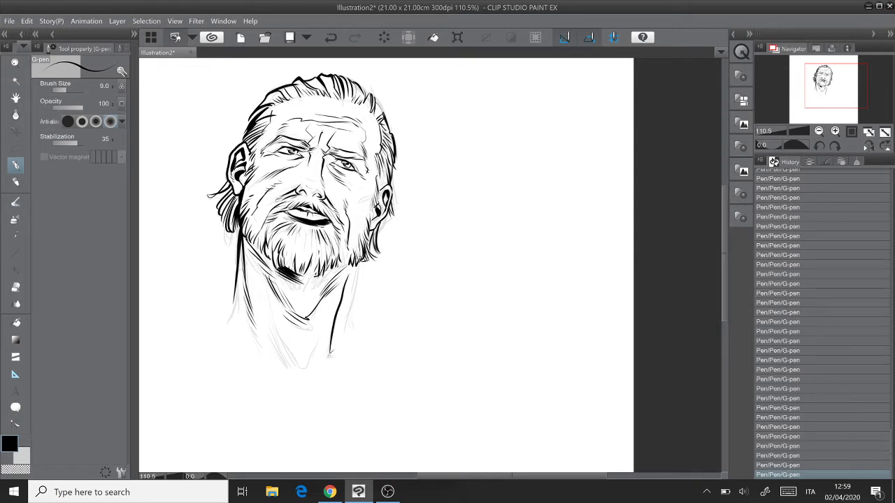
Ink the V-shaped notch at the base of the neck and the neck's outer right edge.
left_click_drag(262, 271, 291, 361)
left_click_drag(270, 325, 291, 362)
mouse_move(269, 332)
left_mouse_down()
mouse_move(291, 371)
mouse_move(305, 365)
left_mouse_up()
mouse_move(319, 333)
left_mouse_down()
mouse_move(303, 363)
mouse_move(310, 341)
left_mouse_up()
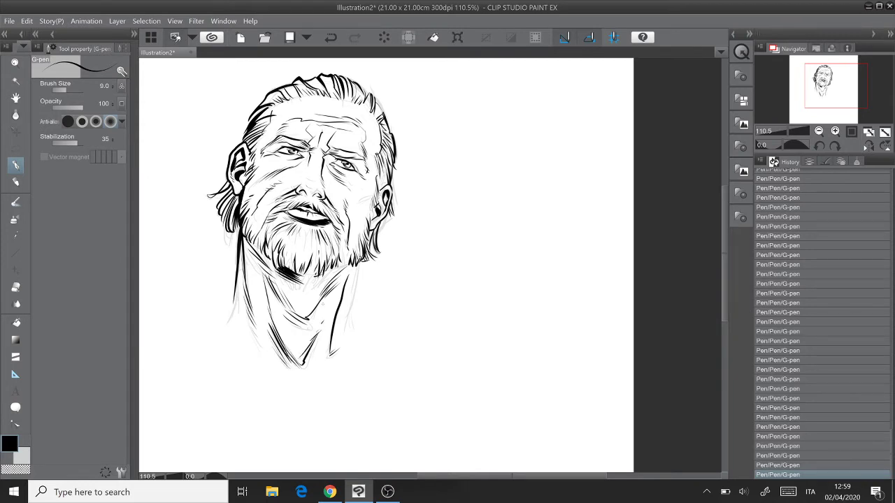
left_click_drag(363, 259, 356, 290)
scroll(210, 281, "up", 3)
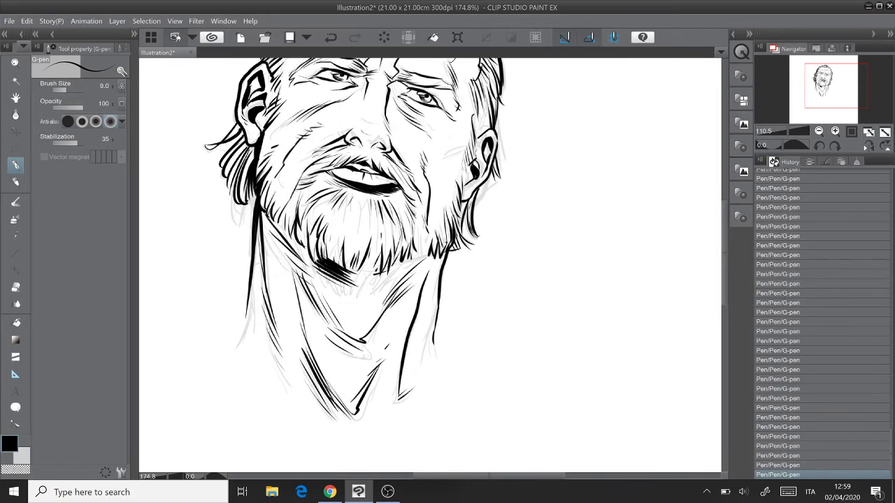
scroll(357, 266, "up", 3)
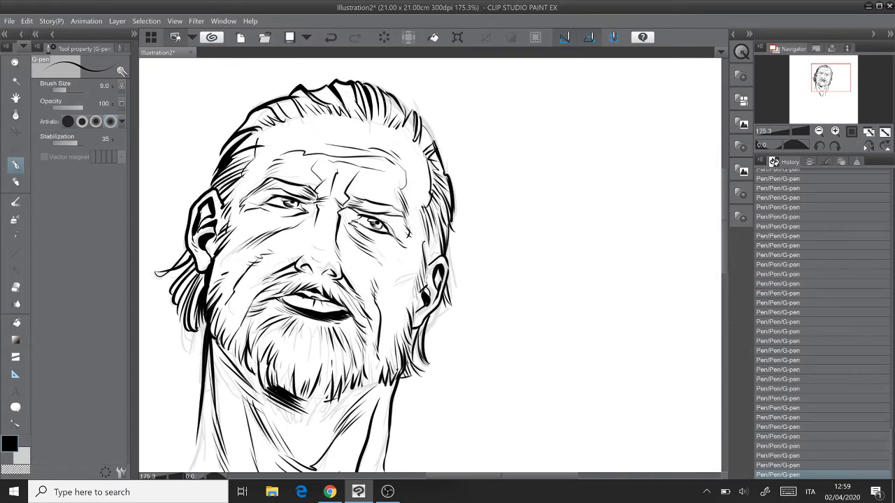
Try to lasso the eyes and brow area and shift it slightly.
key("m")
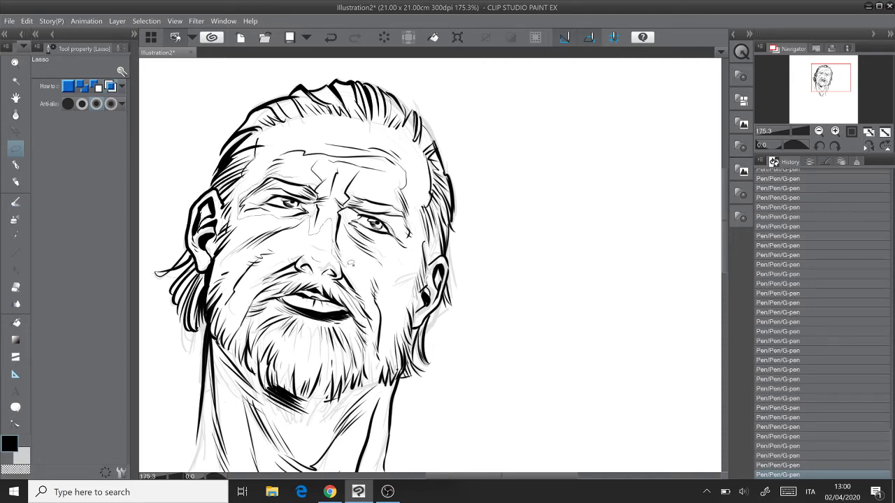
mouse_move(365, 256)
left_mouse_down()
mouse_move(394, 258)
mouse_move(413, 246)
mouse_move(416, 203)
mouse_move(399, 188)
mouse_move(365, 188)
mouse_move(352, 166)
mouse_move(307, 158)
mouse_move(298, 175)
mouse_move(315, 163)
left_mouse_up()
key("k")
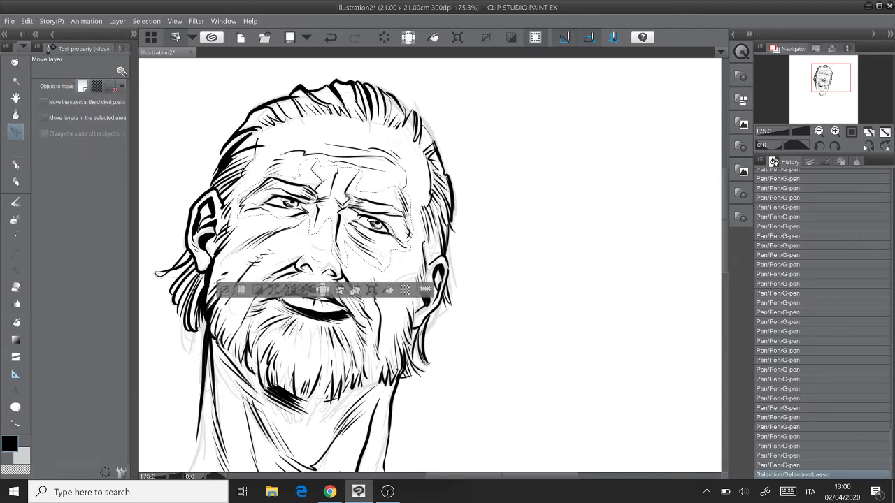
left_click_drag(349, 196, 346, 197)
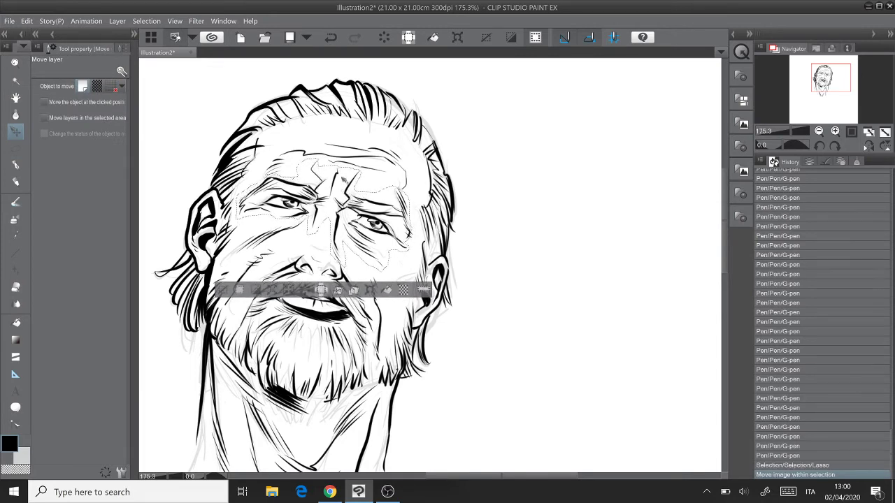
key("ctrl+z")
key("ctrl+z")
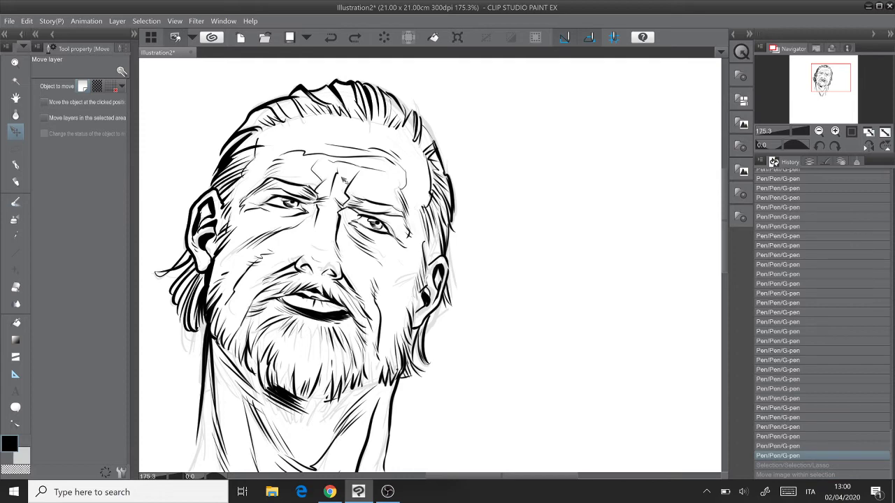
Select Layer 2, which holds the light sketch, and toggle its visibility off and on to check the inks.
left_click_drag(344, 181, 393, 82)
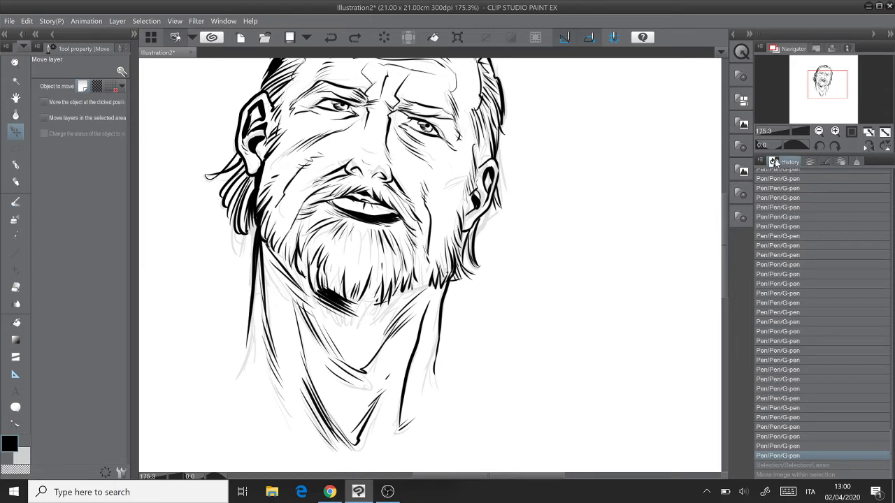
left_click(811, 162)
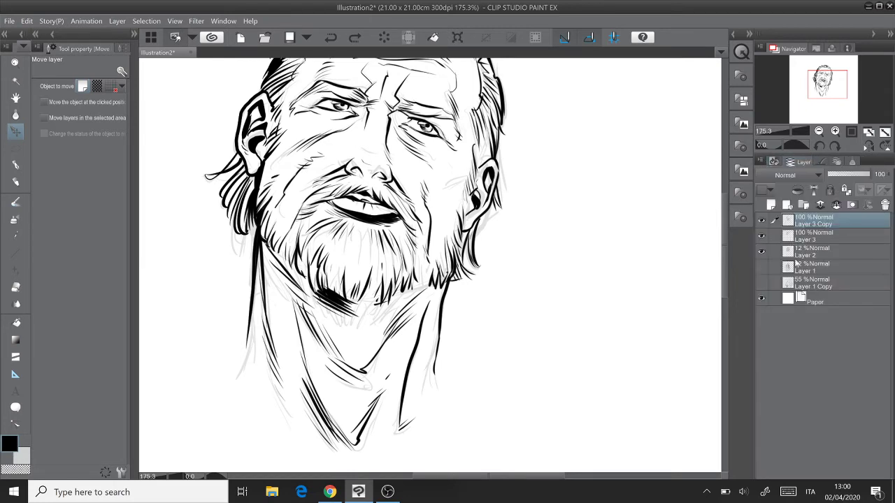
left_click(805, 252)
left_click(762, 253)
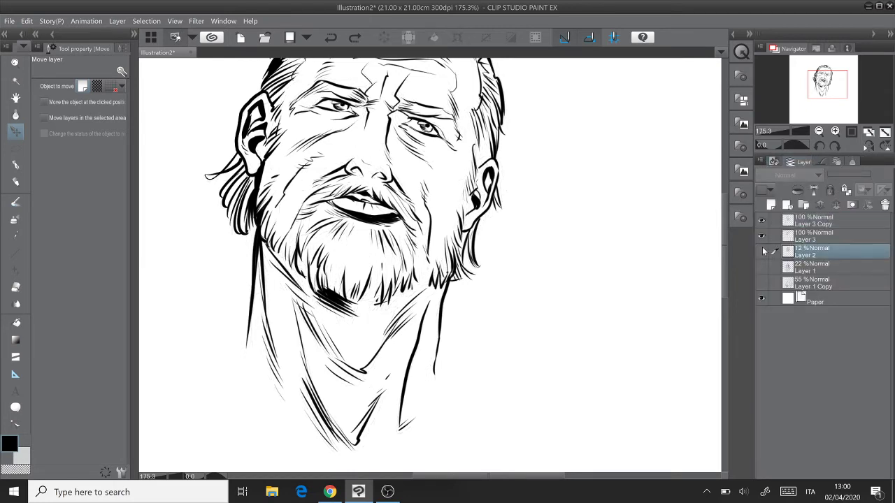
left_click(761, 253)
scroll(430, 266, "down", 3)
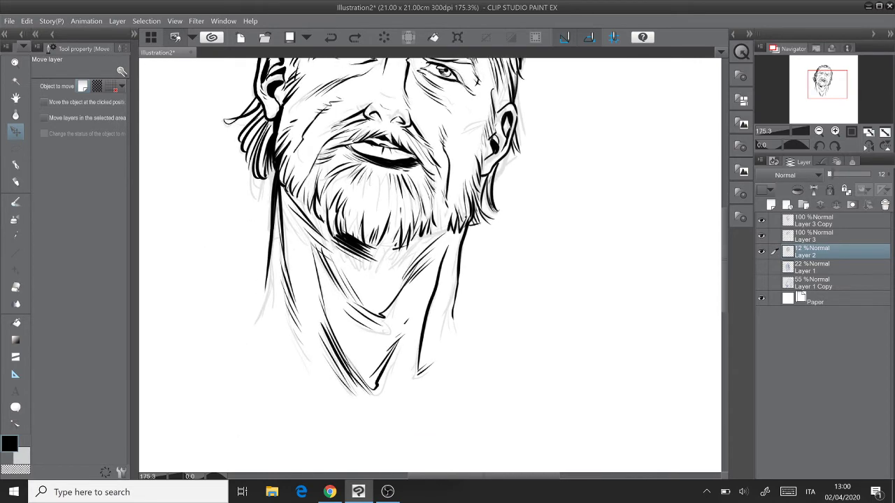
left_click_drag(222, 260, 237, 278)
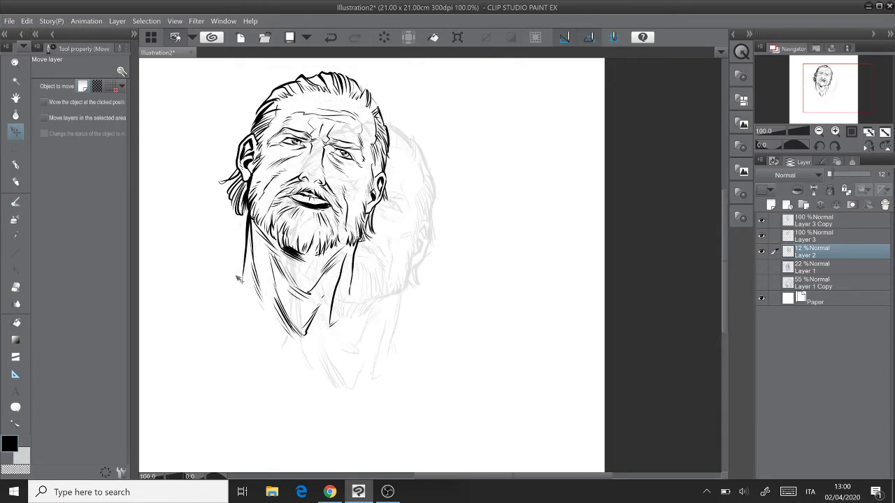
key("ctrl+z")
Sketch the left half of the hood around the neck and two hanging drawstrings with the G-pen on Layer 2.
key("p")
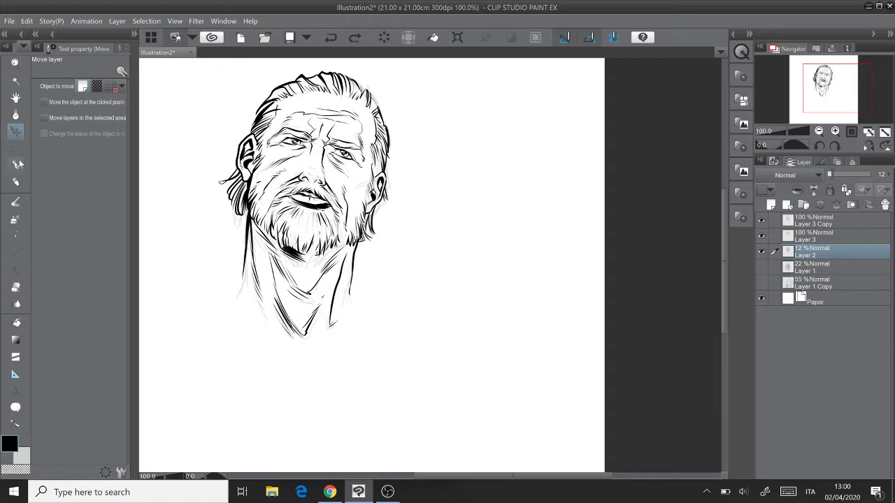
mouse_move(232, 280)
left_mouse_down()
mouse_move(284, 332)
mouse_move(274, 375)
left_mouse_up()
left_click_drag(273, 343, 280, 382)
mouse_move(330, 339)
left_mouse_down()
mouse_move(326, 382)
mouse_move(329, 345)
left_mouse_up()
left_click_drag(217, 260, 237, 246)
mouse_move(207, 251)
left_mouse_down()
mouse_move(205, 276)
mouse_move(250, 314)
mouse_move(261, 343)
mouse_move(261, 331)
mouse_move(191, 304)
mouse_move(202, 260)
mouse_move(192, 266)
mouse_move(241, 231)
left_mouse_up()
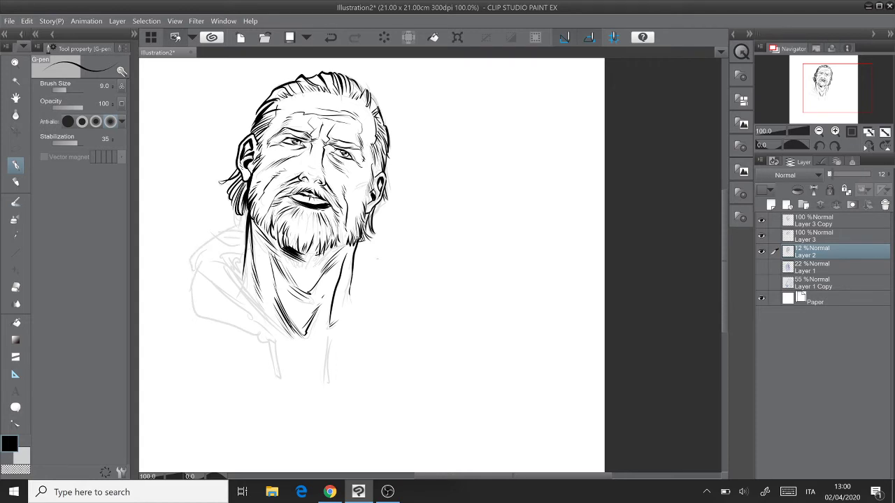
Sketch the right half of the hood and the neckline curve joining both sides below the neck.
mouse_move(358, 246)
left_mouse_down()
mouse_move(408, 277)
mouse_move(396, 312)
left_mouse_up()
mouse_move(320, 350)
left_mouse_down()
mouse_move(376, 297)
mouse_move(380, 285)
mouse_move(359, 281)
mouse_move(374, 268)
left_mouse_up()
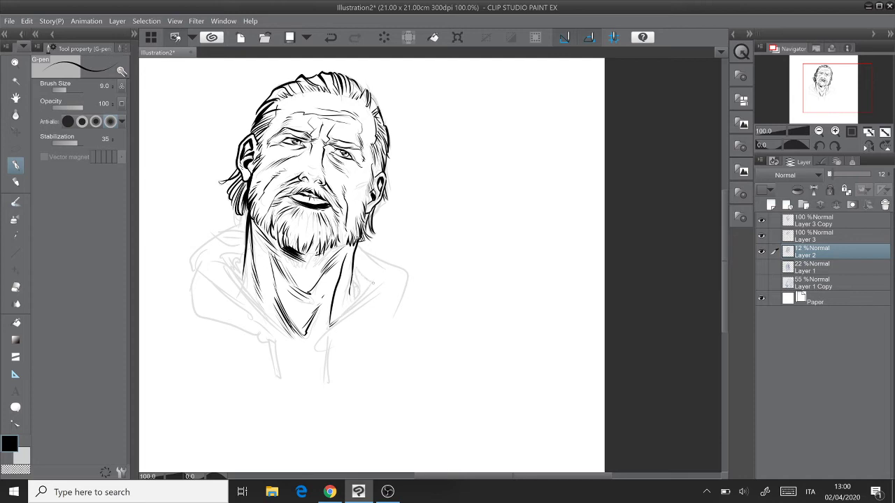
left_click_drag(382, 310, 333, 343)
mouse_move(397, 309)
left_mouse_down()
mouse_move(345, 336)
mouse_move(370, 322)
left_mouse_up()
mouse_move(240, 309)
left_mouse_down()
mouse_move(289, 351)
mouse_move(319, 354)
left_mouse_up()
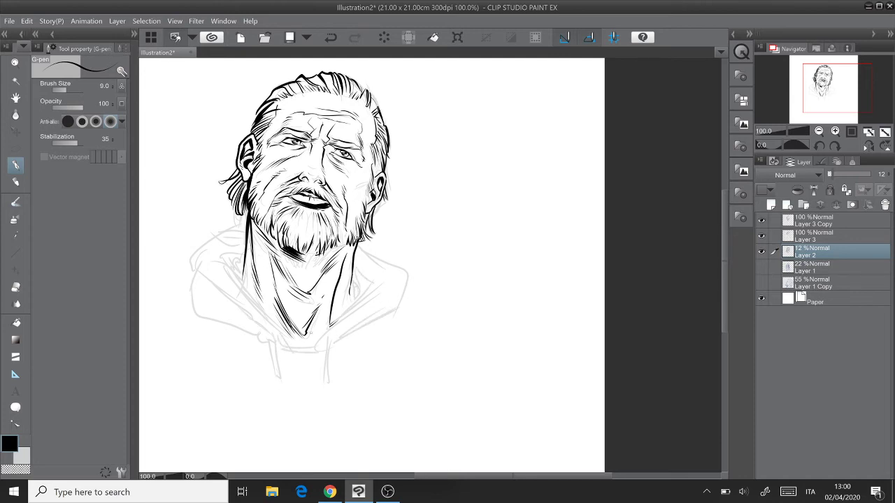
Sketch the vest's front opening edges, two horizontal bands on the right chest, and the right shoulder and armhole.
left_click_drag(278, 374, 325, 323)
left_click_drag(261, 272, 246, 377)
mouse_move(413, 281)
left_mouse_down()
mouse_move(410, 374)
mouse_move(405, 333)
mouse_move(480, 283)
left_mouse_up()
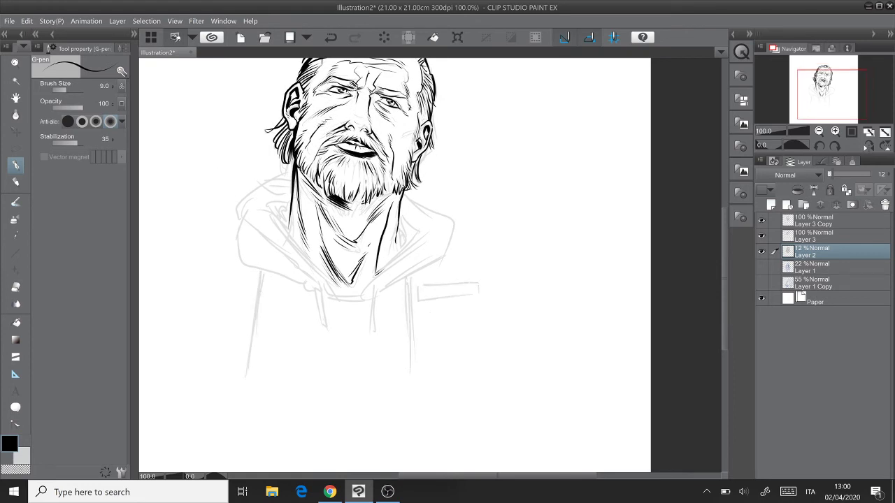
mouse_move(419, 323)
left_mouse_down()
mouse_move(492, 319)
mouse_move(467, 308)
mouse_move(485, 316)
left_mouse_up()
mouse_move(449, 244)
left_mouse_down()
mouse_move(507, 263)
mouse_move(507, 331)
left_mouse_up()
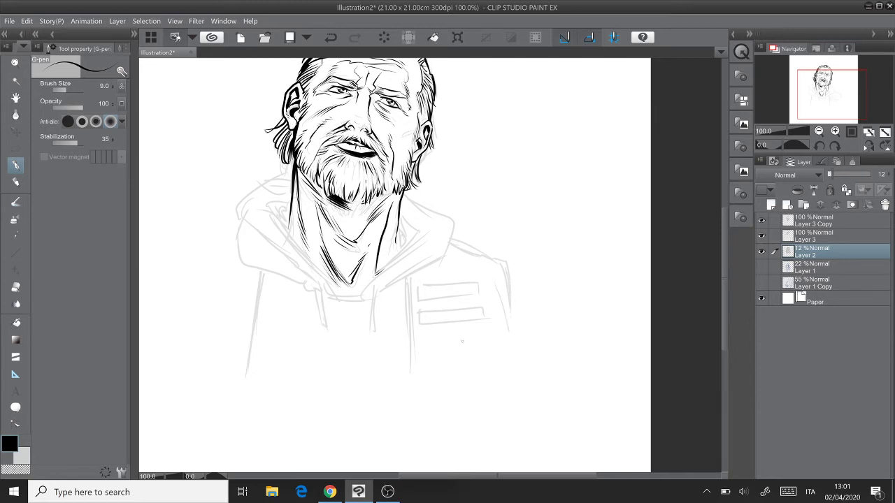
Sketch a pleated pocket with rounded corners below the bands on the right chest.
mouse_move(418, 331)
left_mouse_down()
mouse_move(428, 371)
mouse_move(491, 370)
left_mouse_up()
left_click_drag(494, 328, 495, 358)
mouse_move(435, 332)
left_mouse_down()
mouse_move(439, 359)
mouse_move(484, 364)
left_mouse_up()
left_click_drag(490, 331, 495, 356)
Sketch matching horizontal bands and a pleated pocket on the left chest of the vest.
mouse_move(189, 289)
left_mouse_down()
mouse_move(243, 298)
mouse_move(221, 283)
mouse_move(244, 287)
mouse_move(240, 316)
left_mouse_up()
mouse_move(181, 304)
left_mouse_down()
mouse_move(176, 341)
mouse_move(211, 357)
mouse_move(238, 353)
left_mouse_up()
mouse_move(199, 318)
left_mouse_down()
mouse_move(193, 343)
mouse_move(225, 341)
left_mouse_up()
left_click_drag(250, 319, 240, 354)
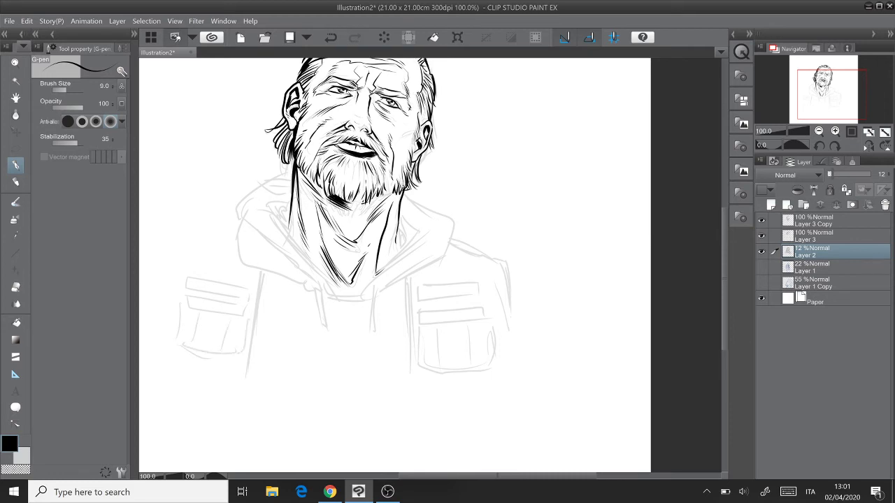
Sketch the left shoulder line and the left armhole edge of the vest.
left_click_drag(183, 235, 238, 221)
left_click_drag(180, 232, 235, 212)
left_click_drag(176, 236, 172, 310)
left_click_drag(170, 280, 166, 344)
left_click_drag(186, 273, 182, 289)
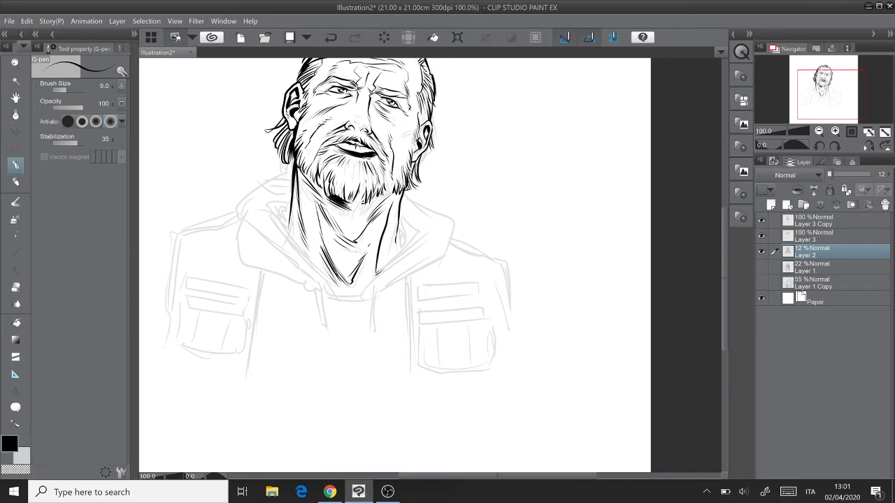
Extend the left sleeve outline and the vest's left front edge downward.
left_click_drag(486, 284, 493, 296)
left_click_drag(165, 348, 169, 366)
left_click_drag(247, 377, 245, 424)
left_click_drag(249, 353, 240, 428)
Sketch diagonal fabric folds across the lower front of the hoodie between the vest edges.
left_click_drag(281, 391, 343, 432)
left_click_drag(309, 408, 333, 425)
left_click_drag(285, 393, 387, 414)
left_click_drag(259, 406, 291, 423)
left_click_drag(259, 414, 285, 435)
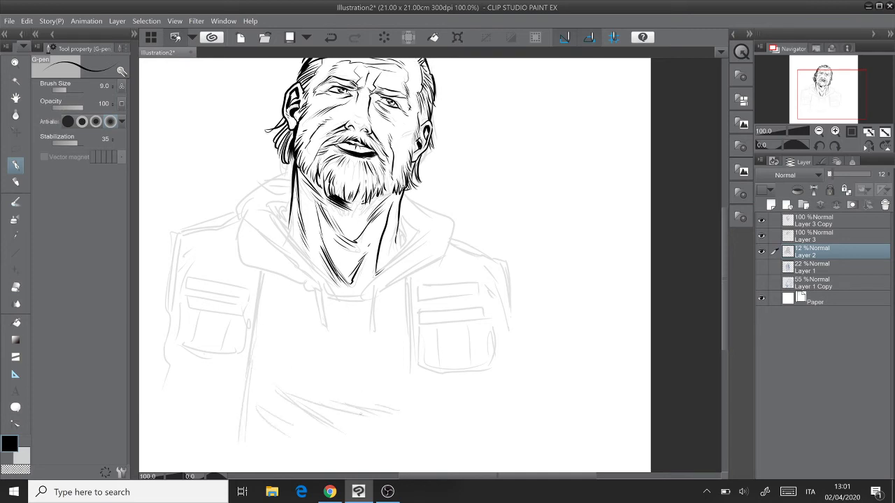
Extend the vest's right front edge and side outline downward and sketch slanted lower pockets on both sides.
left_click_drag(410, 368, 418, 447)
left_click_drag(512, 314, 521, 440)
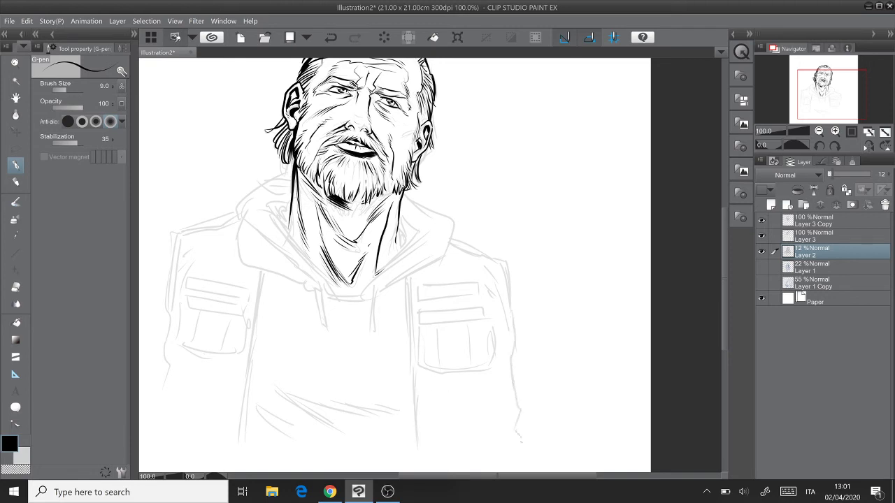
mouse_move(457, 447)
left_mouse_down()
mouse_move(473, 405)
mouse_move(511, 443)
mouse_move(486, 469)
left_mouse_up()
left_click_drag(162, 417, 197, 397)
left_click_drag(197, 397, 216, 436)
left_click_drag(216, 438, 172, 460)
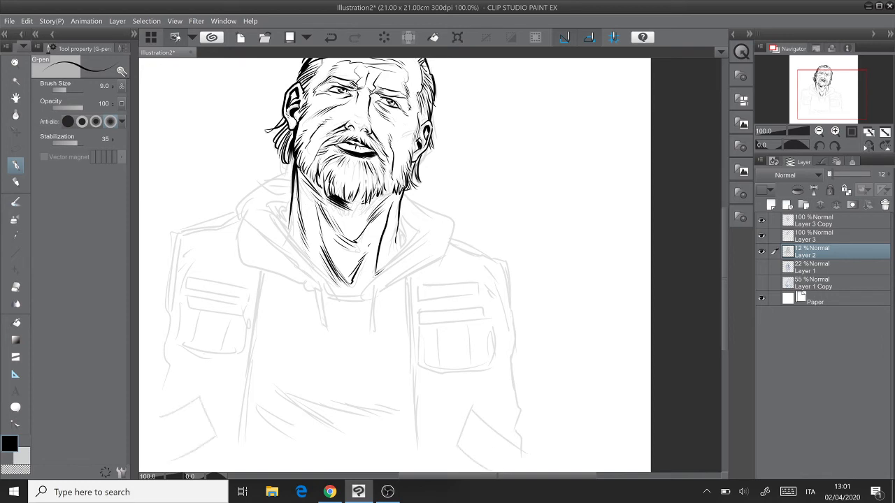
Add parallel lines along both front edges of the vest and sketch short folds across the hoodie's chest.
left_click_drag(240, 444, 242, 466)
left_click_drag(396, 282, 406, 456)
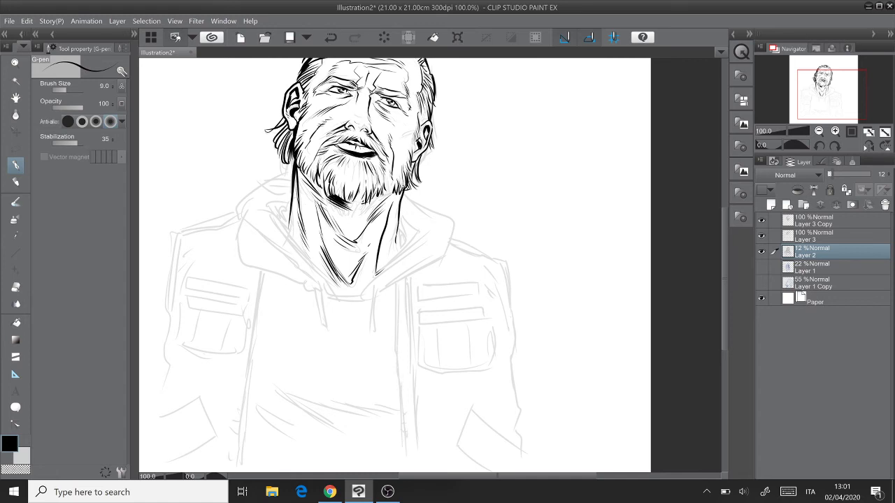
left_click_drag(268, 272, 253, 435)
left_click_drag(259, 372, 255, 449)
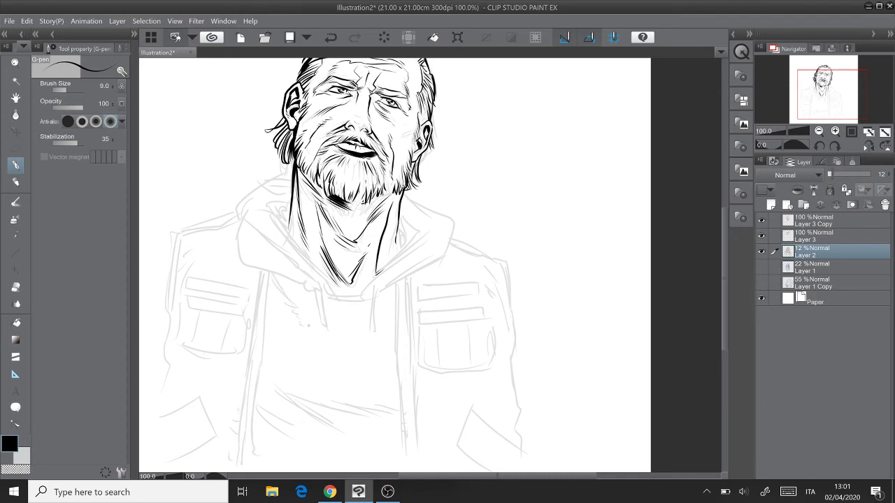
left_click_drag(273, 290, 270, 309)
left_click_drag(340, 366, 372, 350)
Sketch the outer contours of both arms flaring down and outward from the shoulders.
mouse_move(516, 278)
left_mouse_down()
mouse_move(564, 368)
mouse_move(547, 350)
mouse_move(536, 393)
left_mouse_up()
mouse_move(530, 373)
left_mouse_down()
mouse_move(549, 398)
mouse_move(652, 362)
left_mouse_up()
mouse_move(270, 217)
left_mouse_down()
mouse_move(256, 231)
mouse_move(215, 325)
left_mouse_up()
left_click_drag(228, 290, 194, 335)
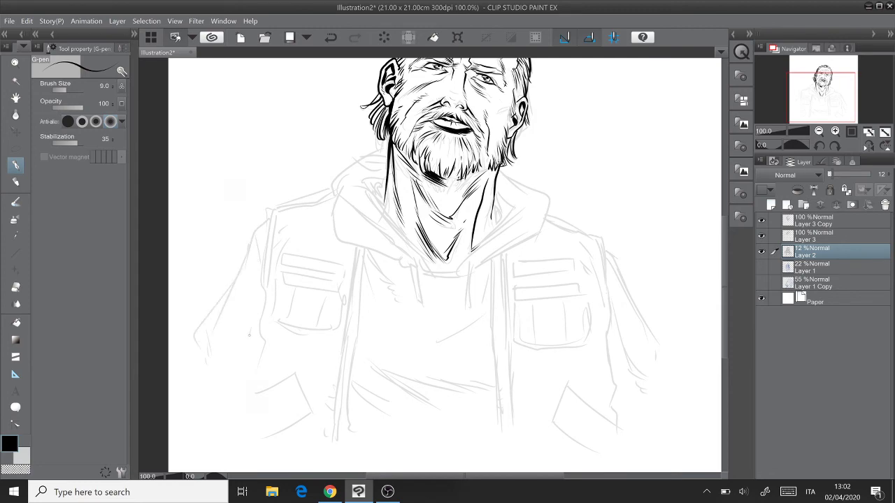
Select Layer 3 and briefly hide and show it to check which face lines it holds.
scroll(249, 334, "down", 3)
left_click_drag(250, 335, 193, 375)
scroll(229, 294, "up", 5)
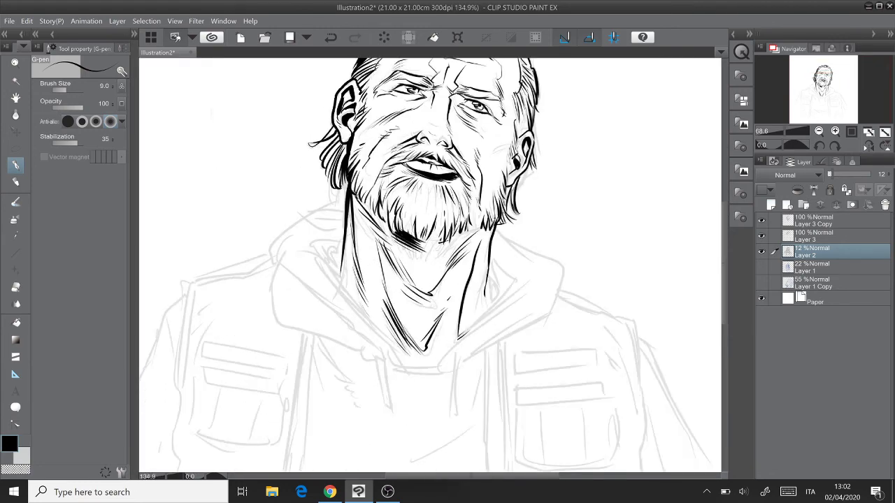
scroll(230, 283, "up", 1)
left_click_drag(280, 280, 193, 392)
left_click(815, 236)
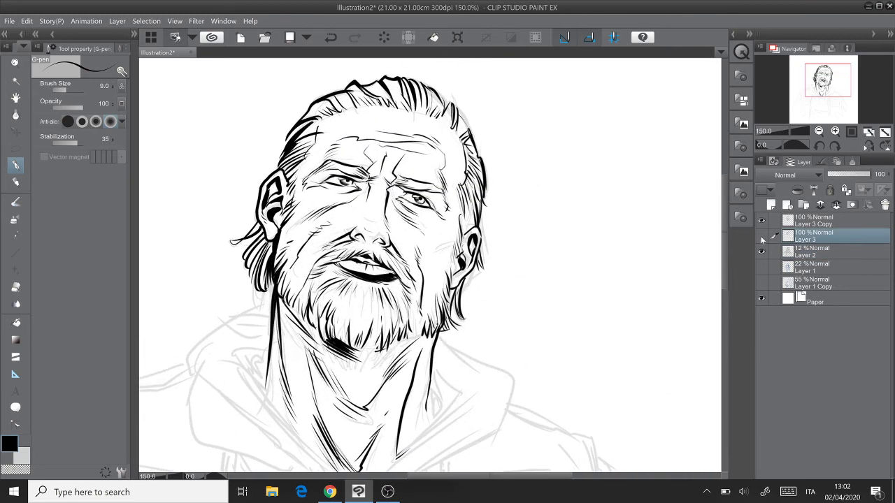
left_click(761, 235)
left_click(762, 235)
Lasso the eyes, brows and nose bridge on Layer 3 and shift them slightly down and to the left.
key("m")
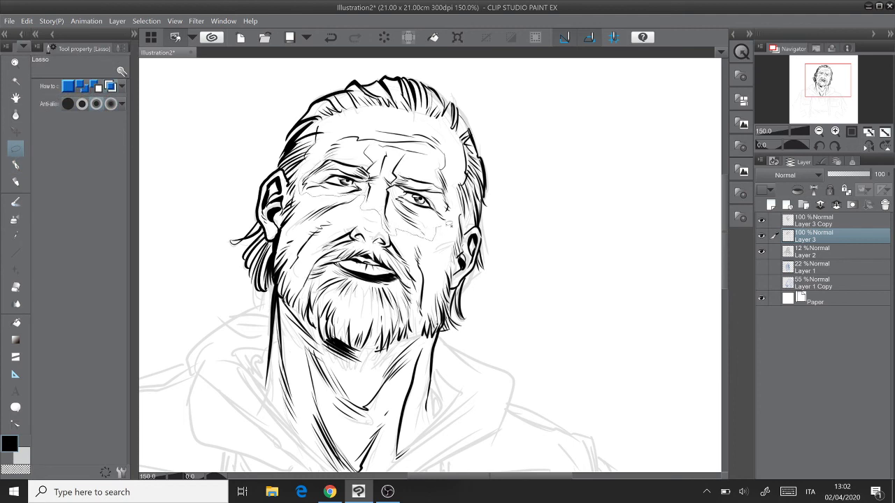
mouse_move(451, 186)
left_mouse_down()
mouse_move(436, 164)
mouse_move(407, 151)
mouse_move(382, 148)
mouse_move(353, 161)
left_mouse_up()
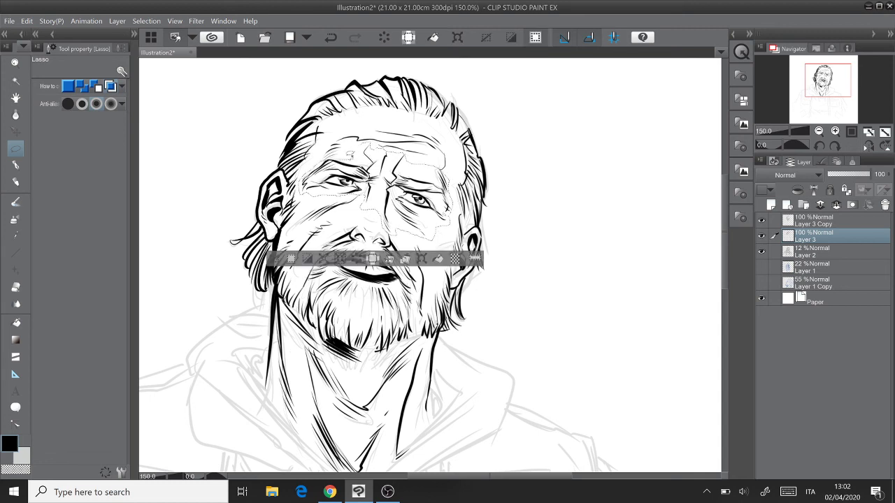
key("k")
left_click_drag(388, 193, 386, 191)
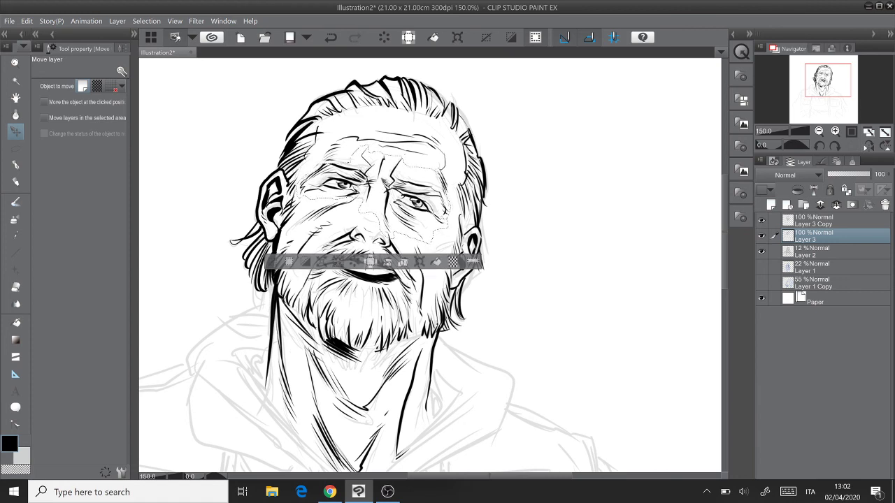
Rotate the selected eye area by -2.1 degrees with a transform, apply it and clear the selection.
left_click(27, 21)
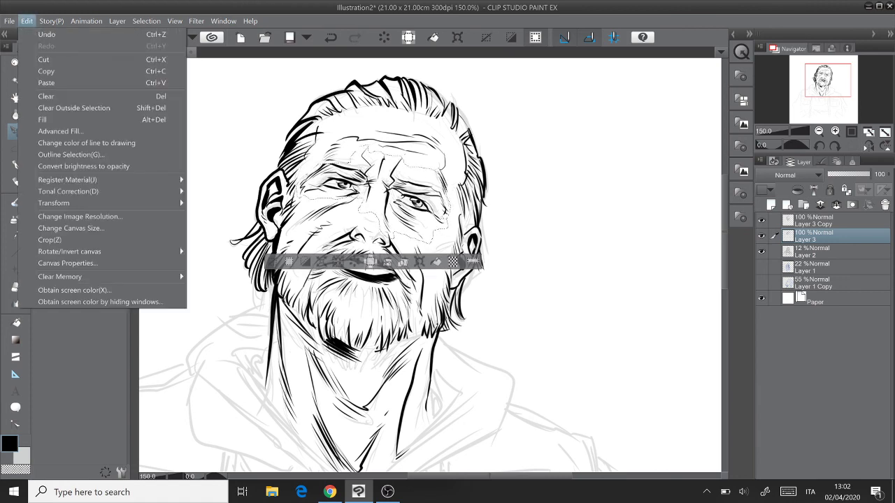
mouse_move(35, 203)
left_click(251, 204)
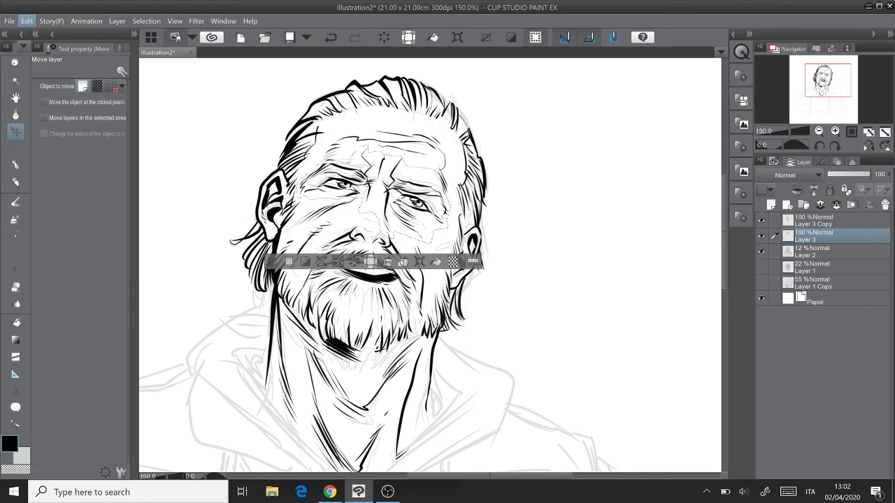
left_click_drag(503, 195, 501, 187)
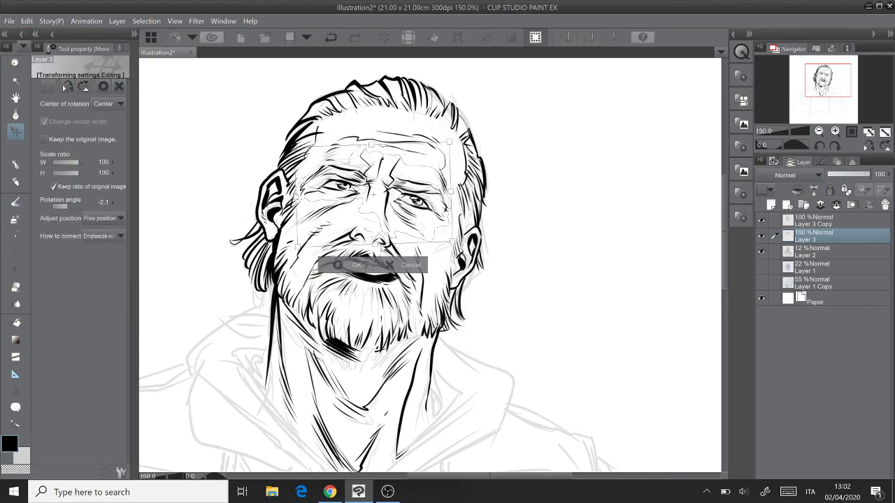
left_click(365, 264)
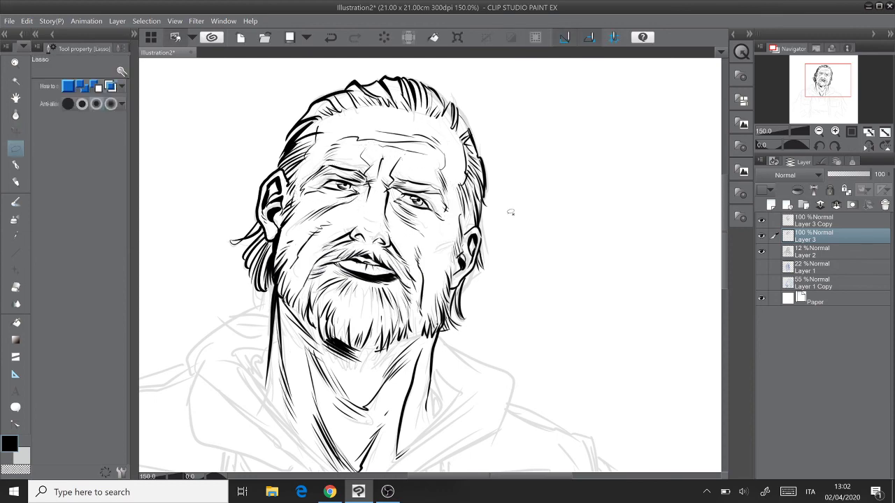
scroll(510, 212, "down", 3)
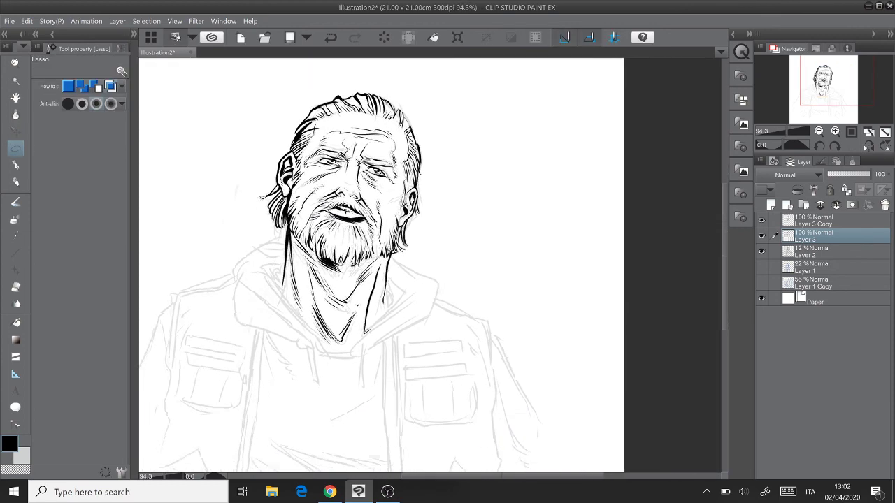